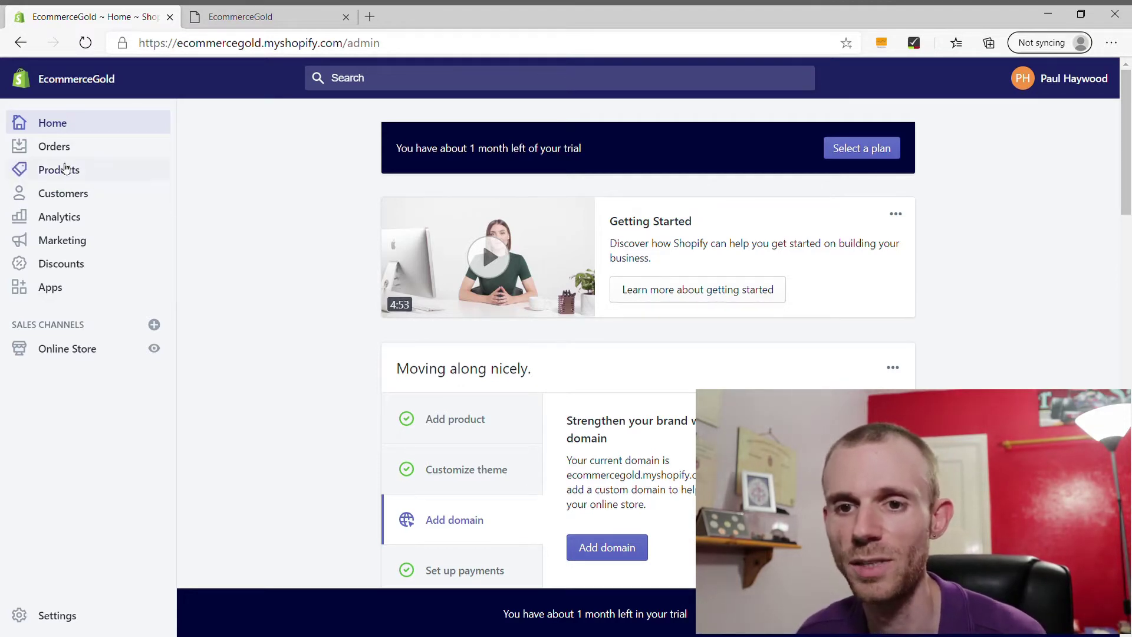
Start a new product collection and title it Men's Rings
click(65, 172)
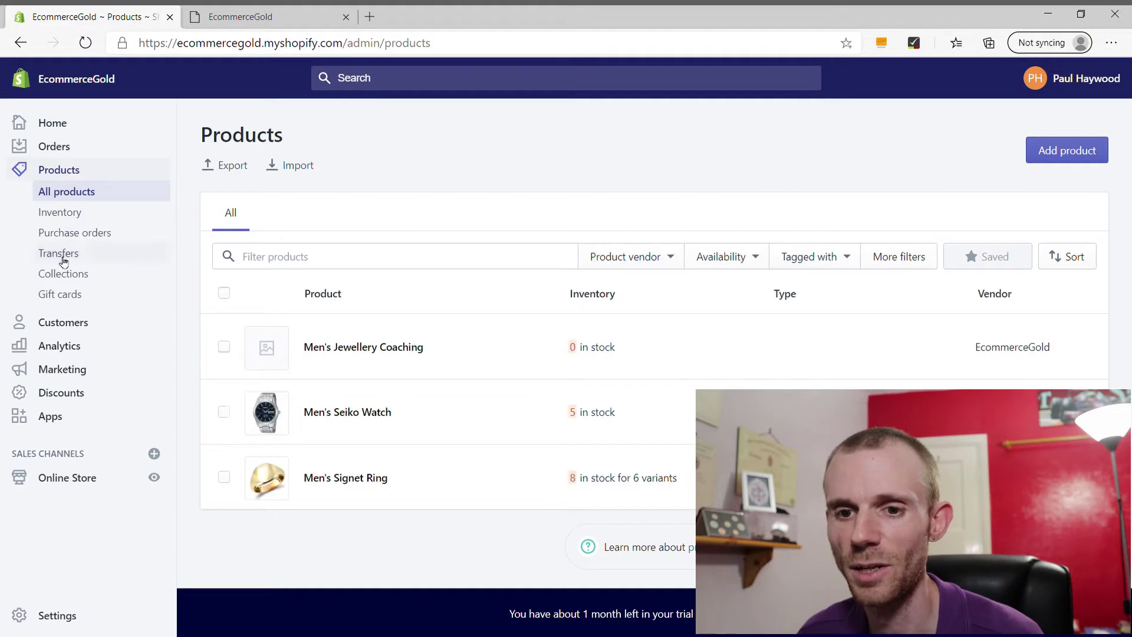
click(63, 273)
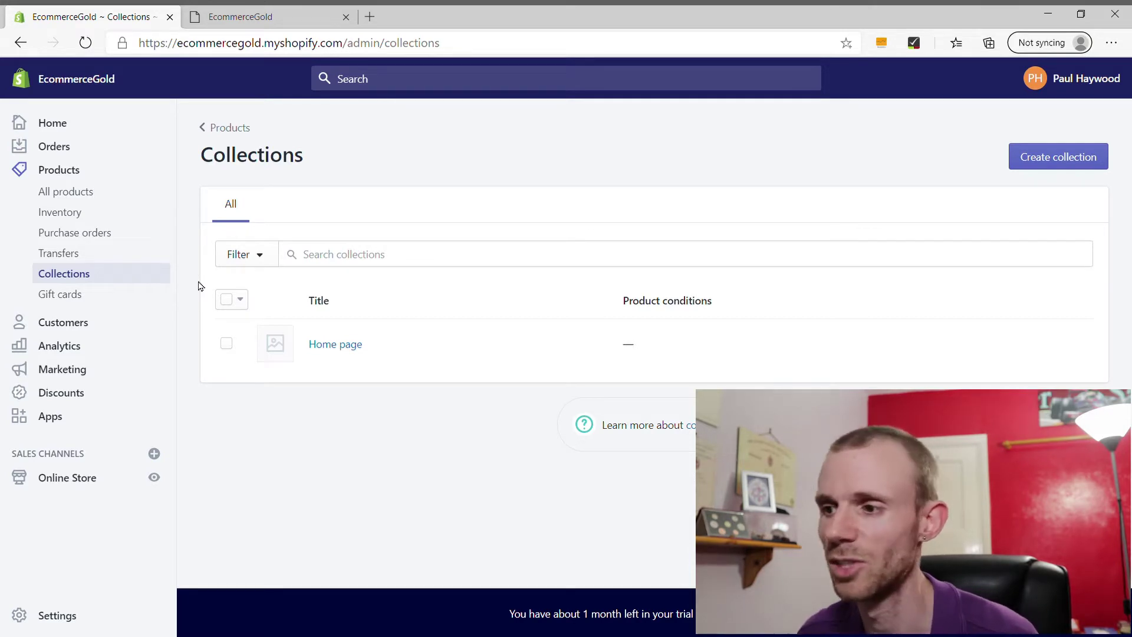
click(1057, 157)
click(425, 232)
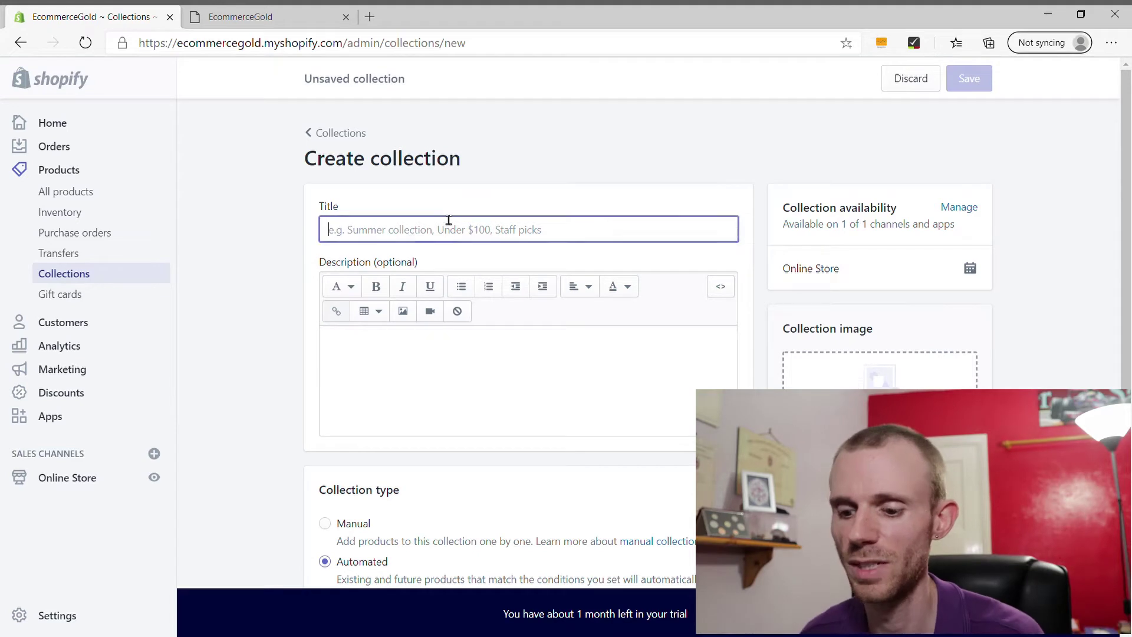
text(Men's Rings)
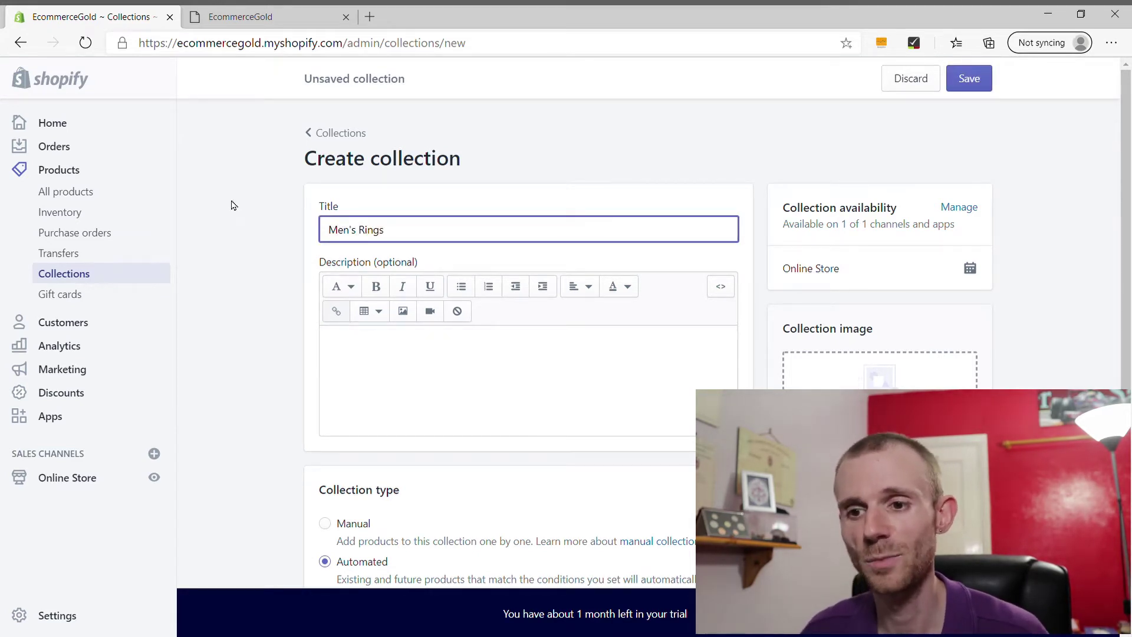
click(226, 285)
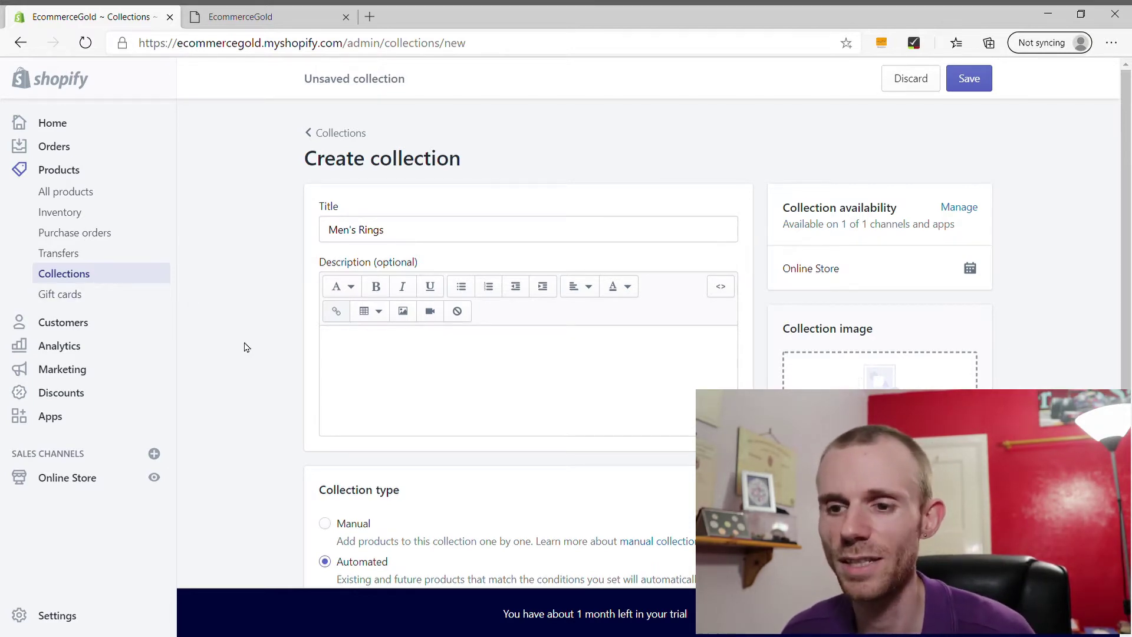
Change the Men's Rings collection type to Manual so products are added one by one
scroll(254, 342, down, 2)
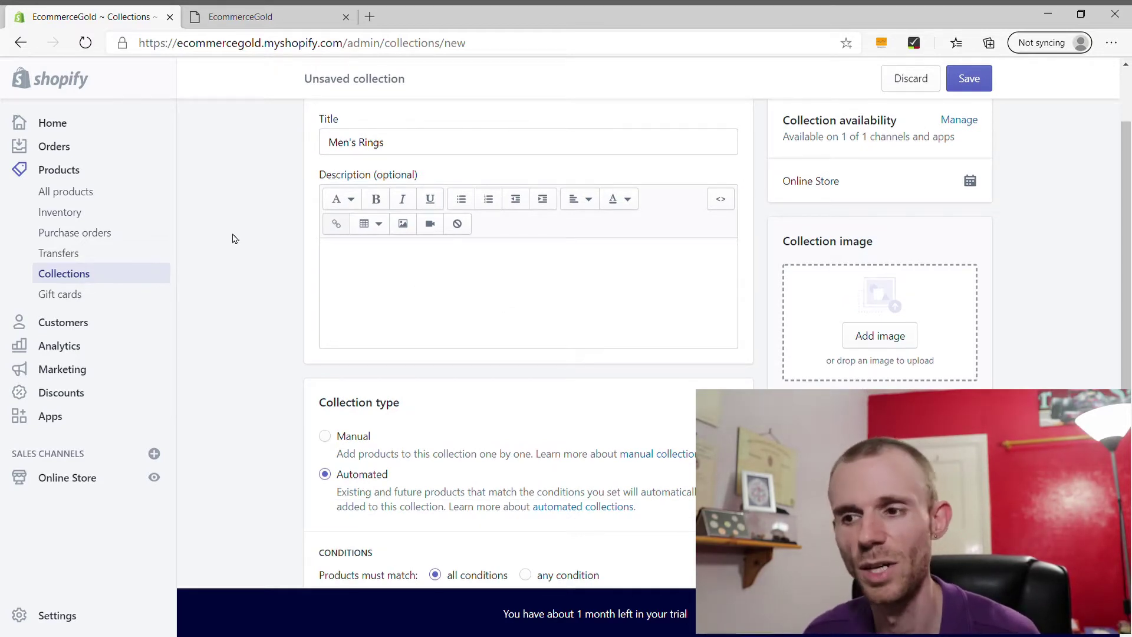
scroll(234, 239, down, 3)
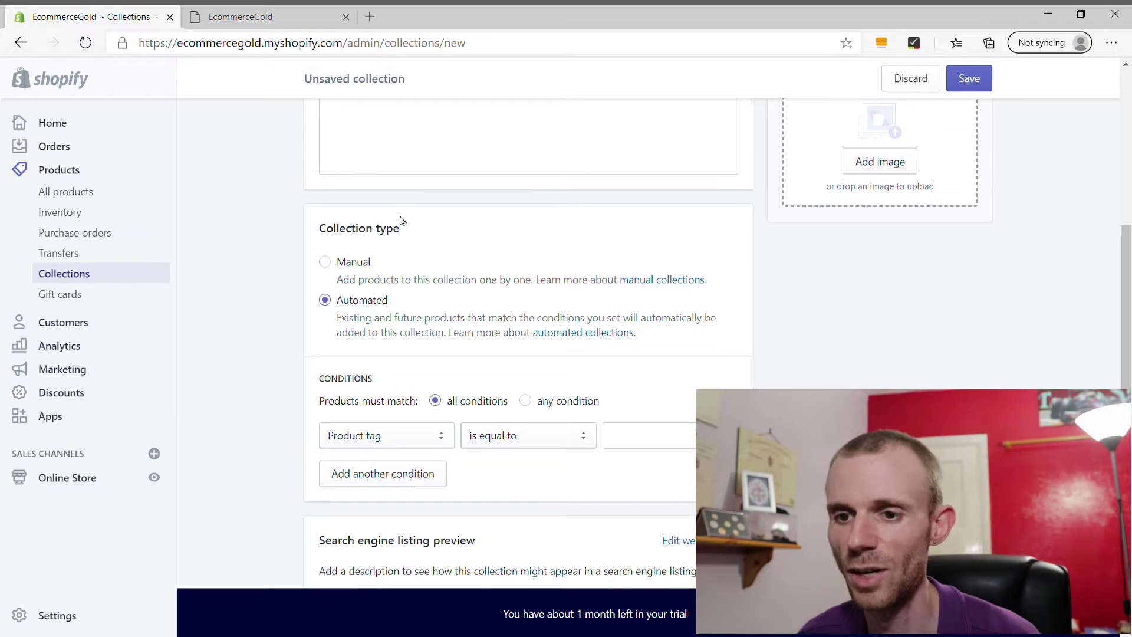
click(324, 263)
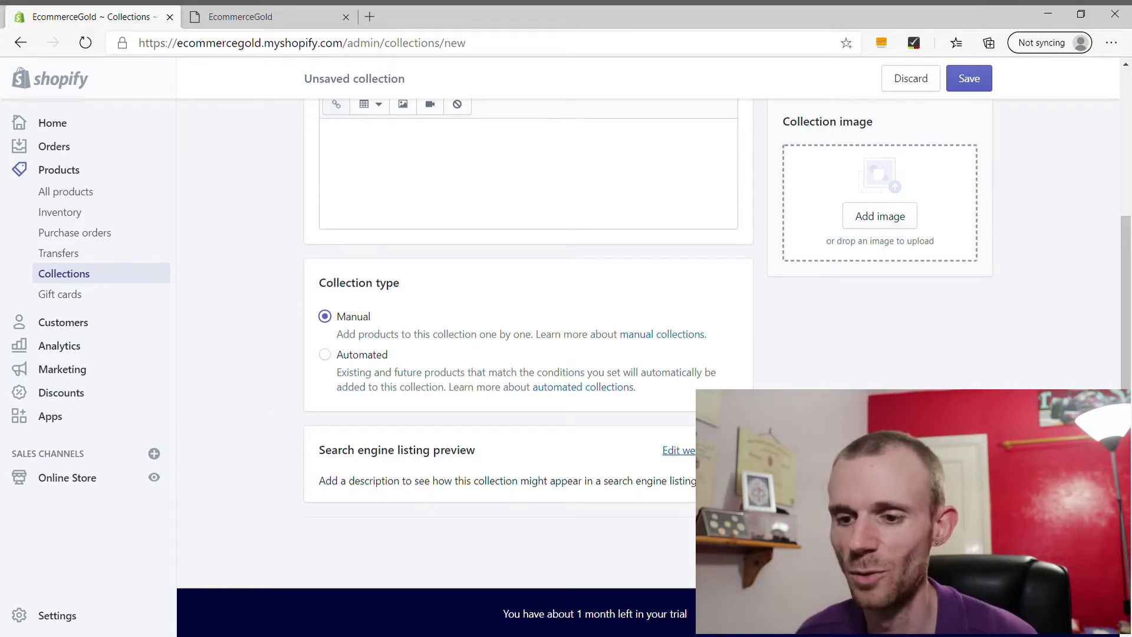
Open the collection's search engine listing fields for editing, then save the Men's Rings collection
click(678, 450)
scroll(437, 295, down, 4)
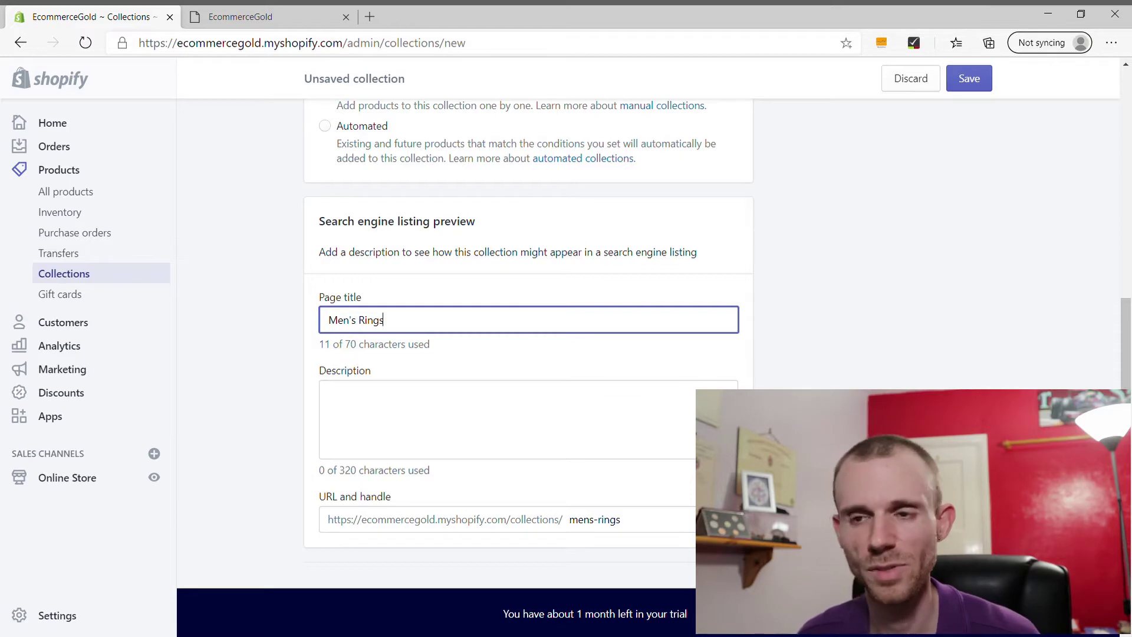
scroll(894, 378, up, 7)
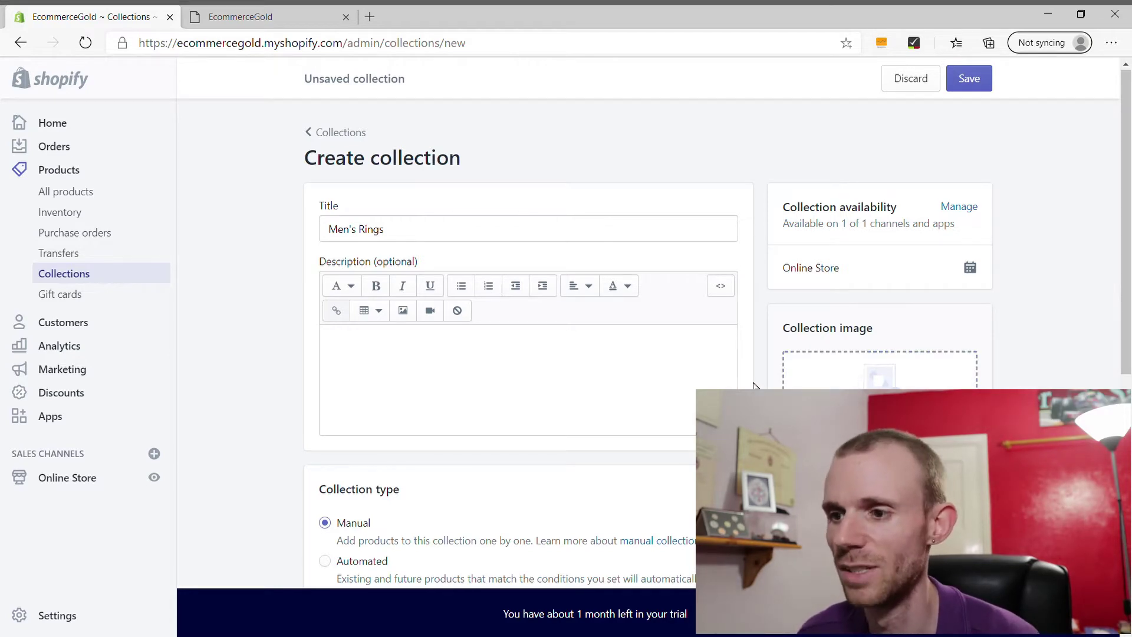
click(968, 87)
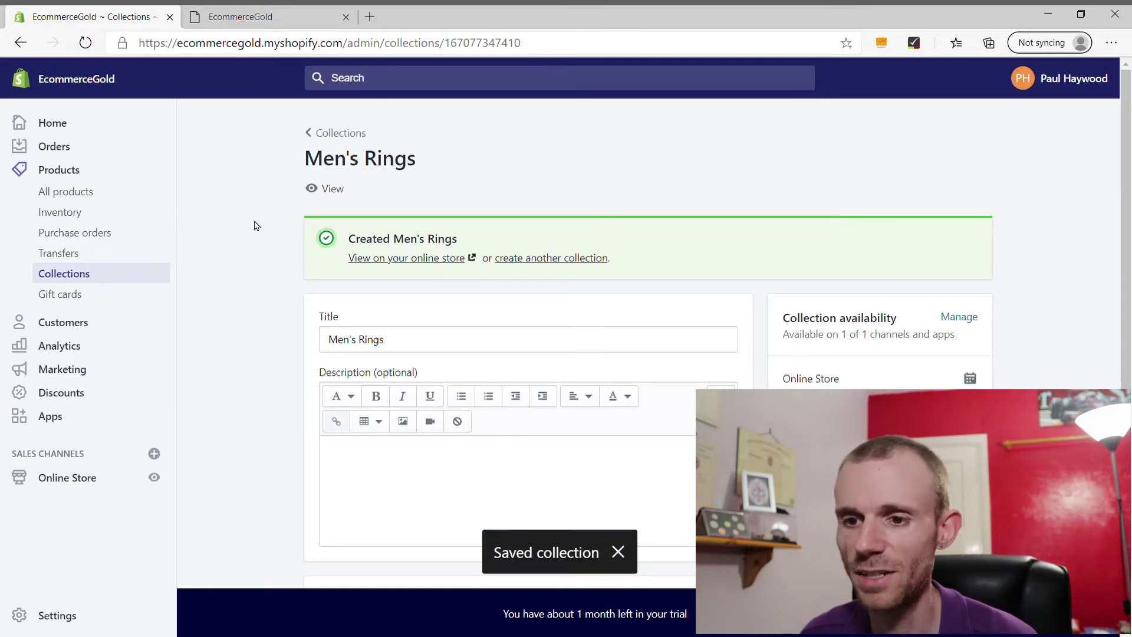
Browse the store's products and add Men's Signet Ring to the Men's Rings collection
scroll(321, 297, down, 6)
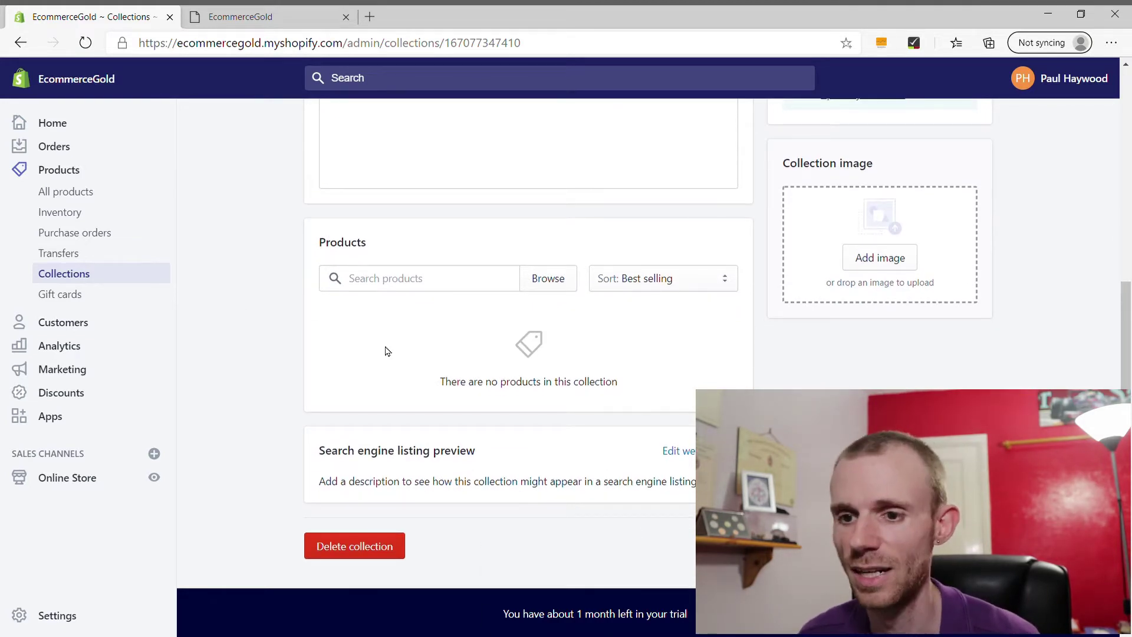
click(414, 292)
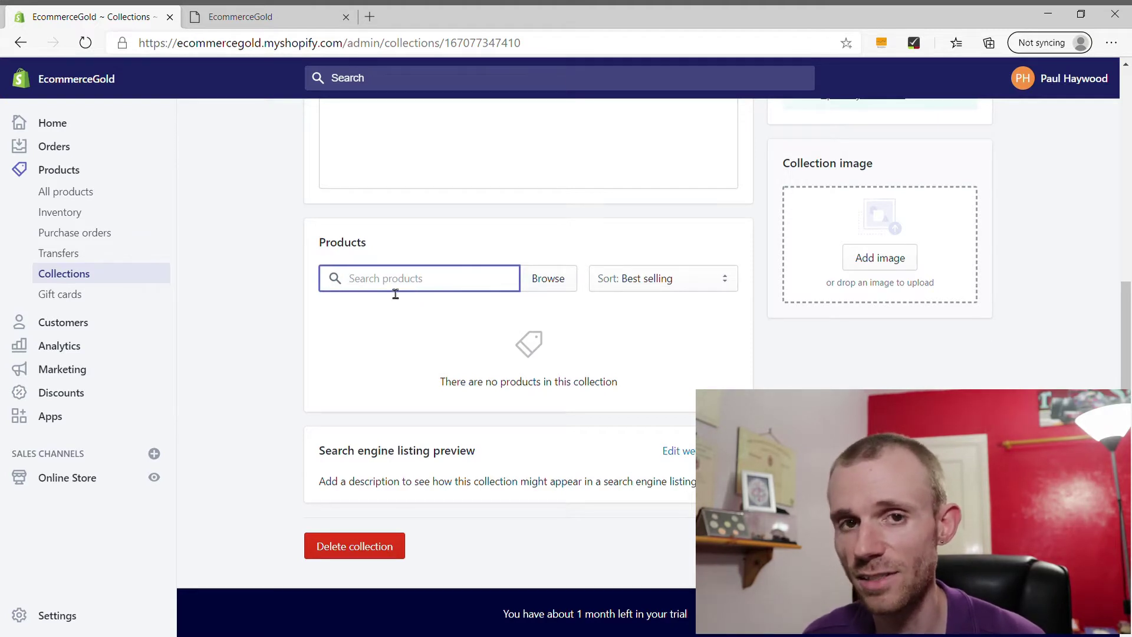
click(569, 286)
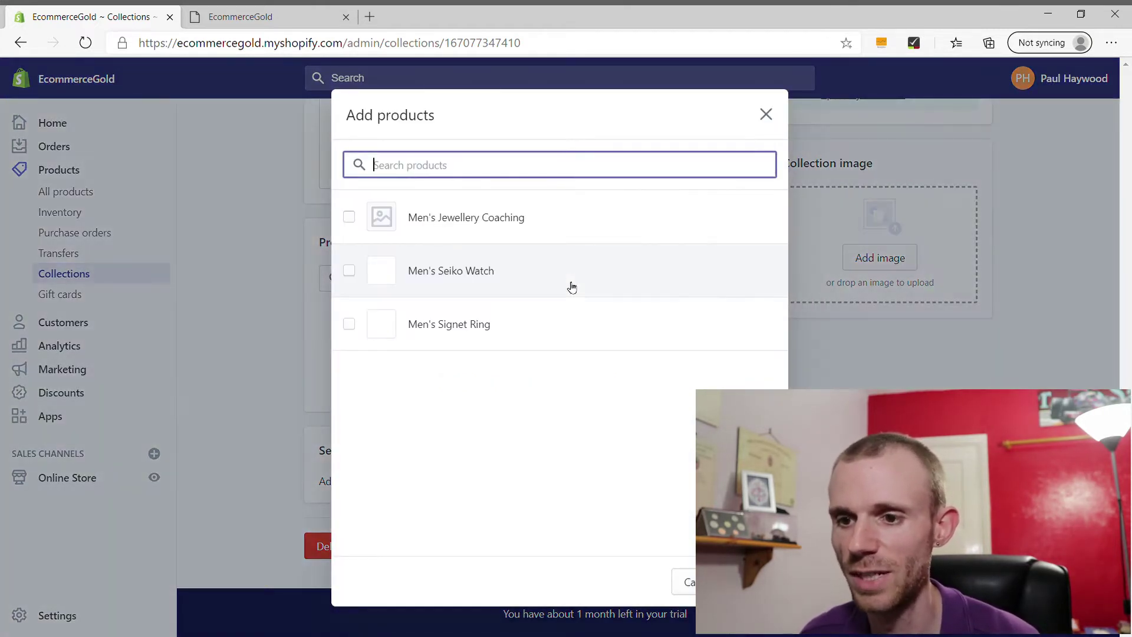
click(349, 324)
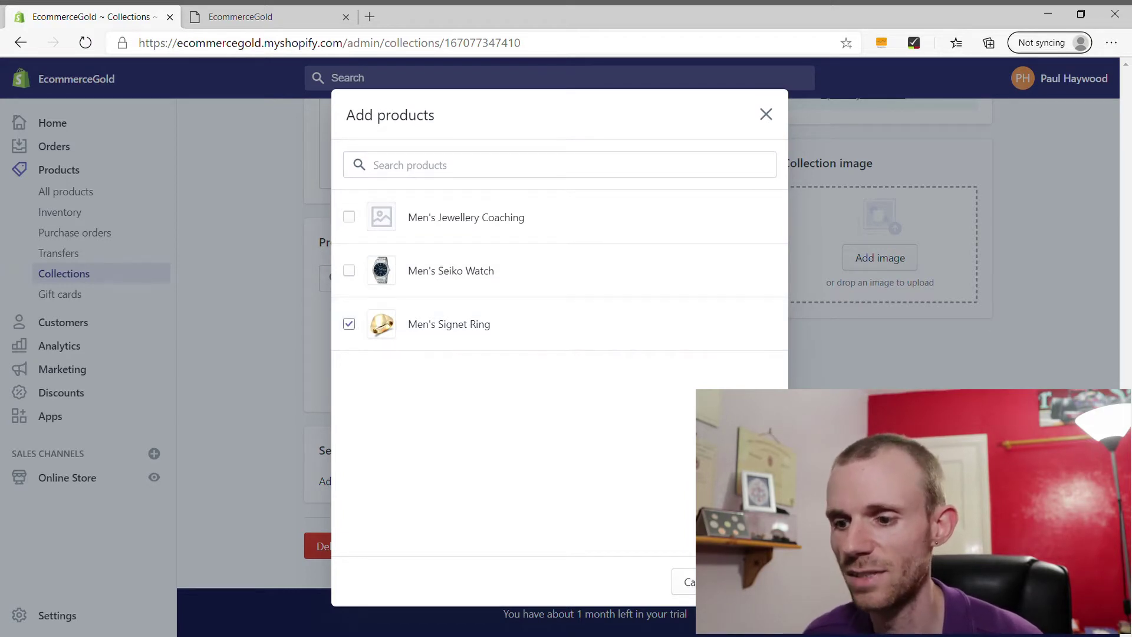
key(Escape)
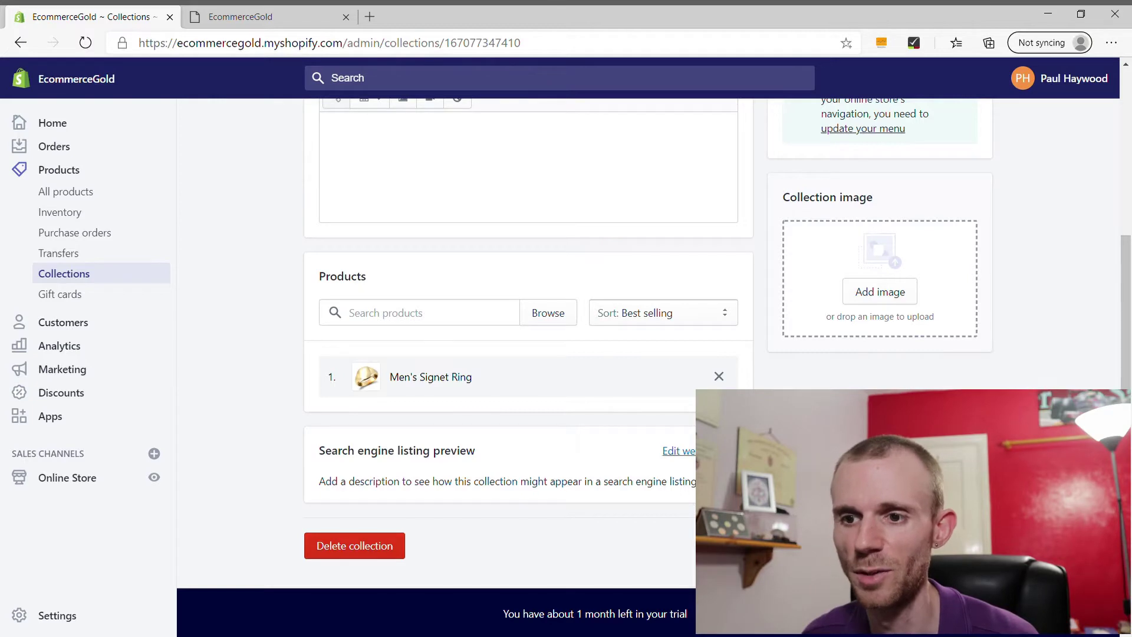
scroll(625, 265, up, 5)
scroll(531, 306, down, 1)
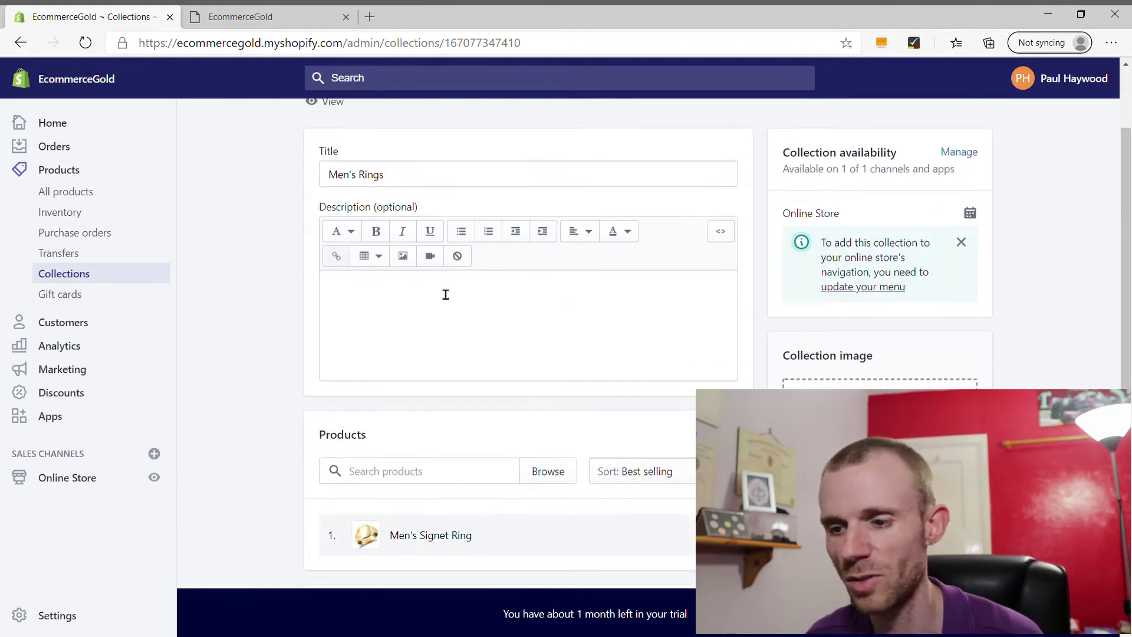
scroll(766, 380, down, 2)
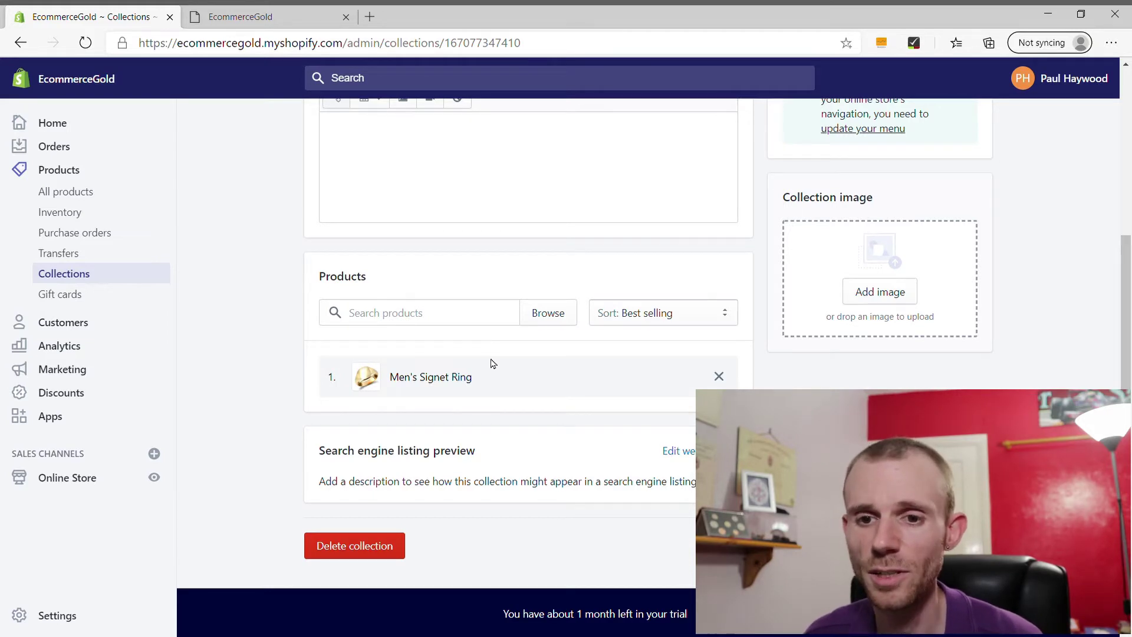
scroll(413, 342, up, 2)
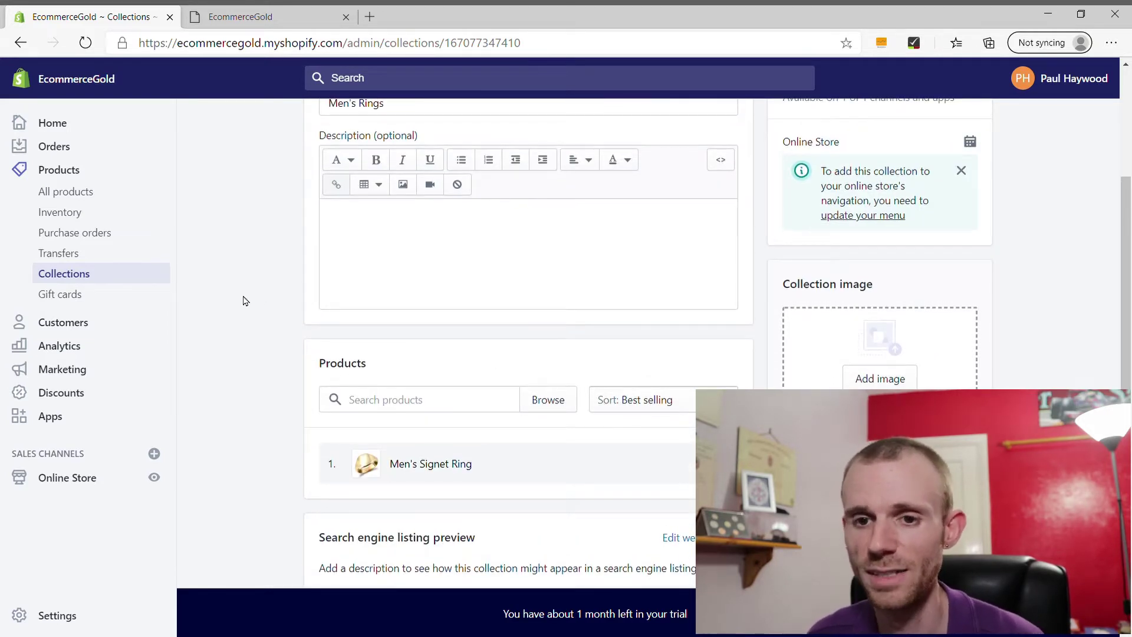
Open the Men's Jewellery Coaching product and examine which collections it can be assigned to
click(87, 195)
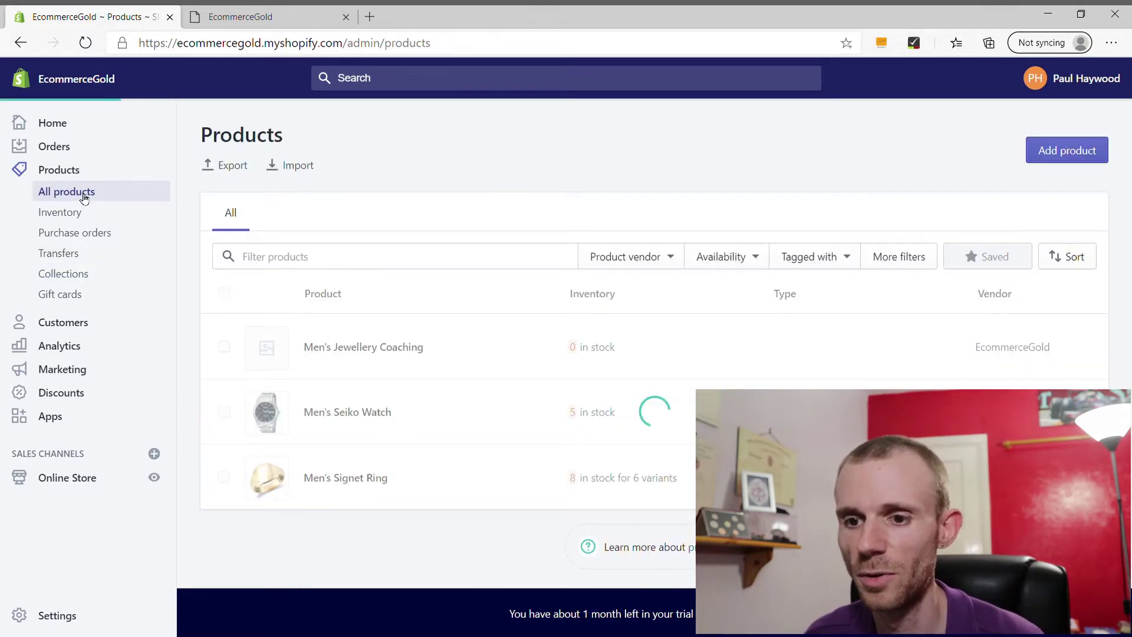
click(367, 348)
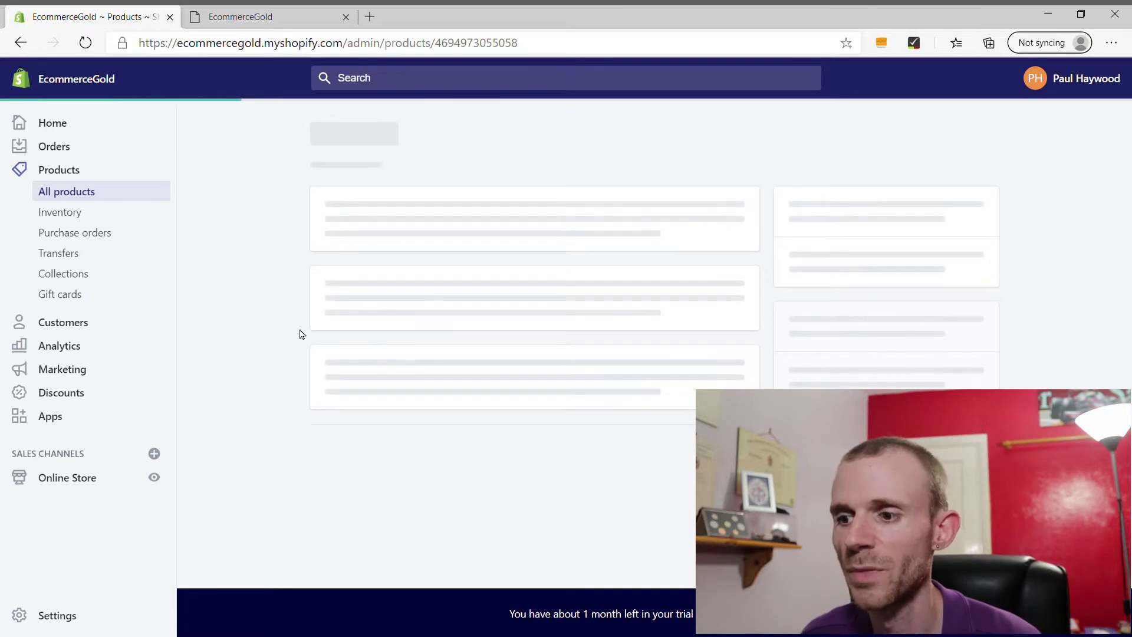
scroll(681, 287, down, 7)
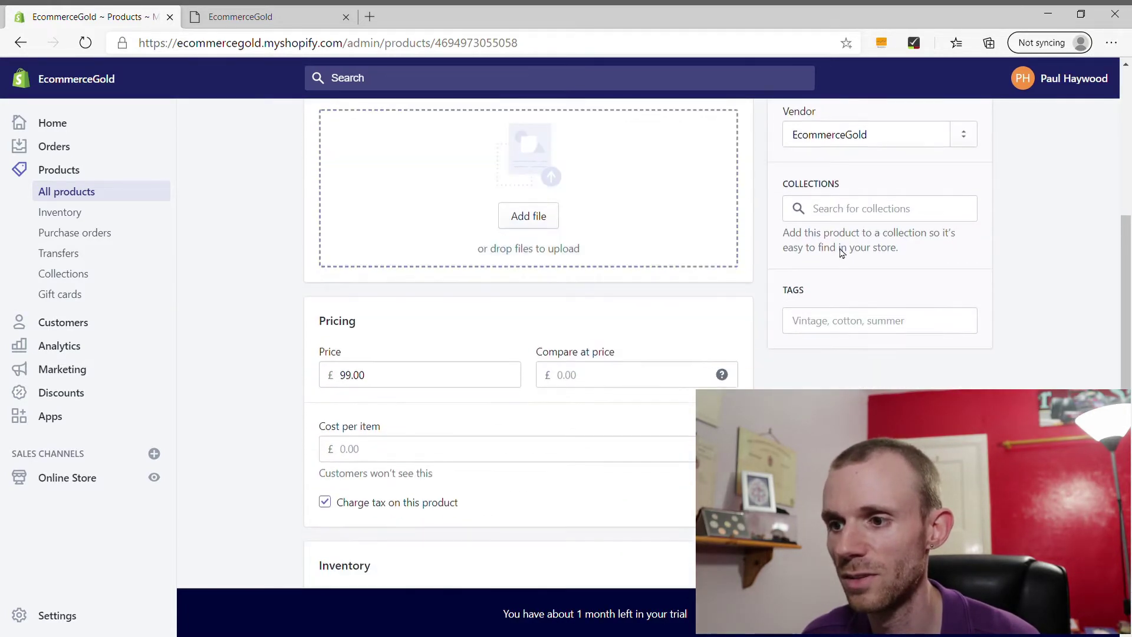
click(866, 210)
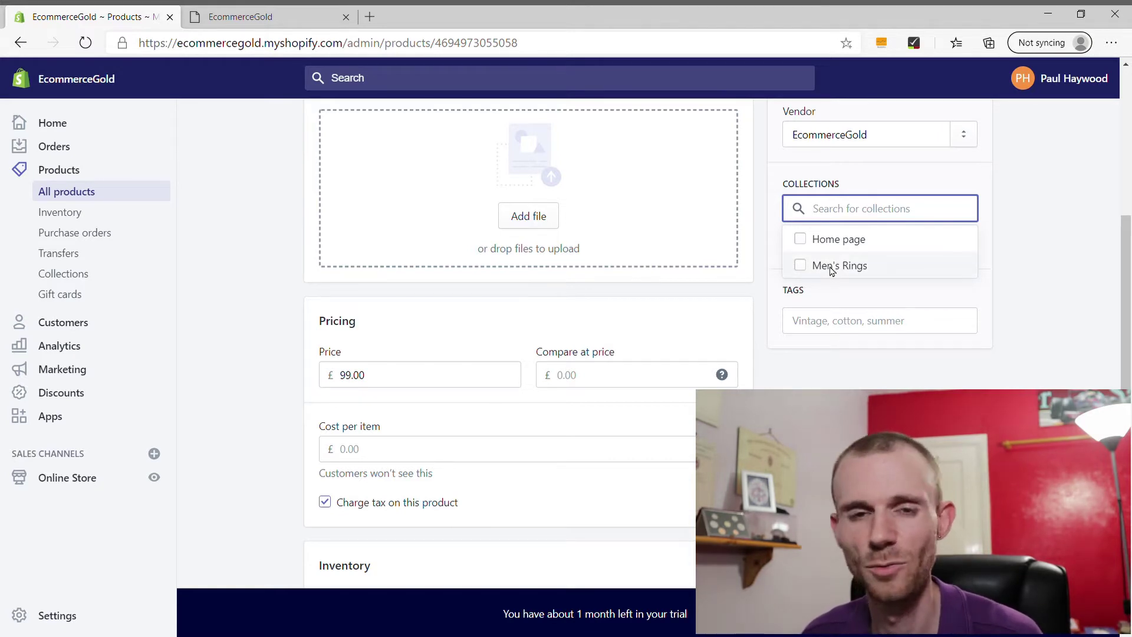
scroll(249, 296, up, 2)
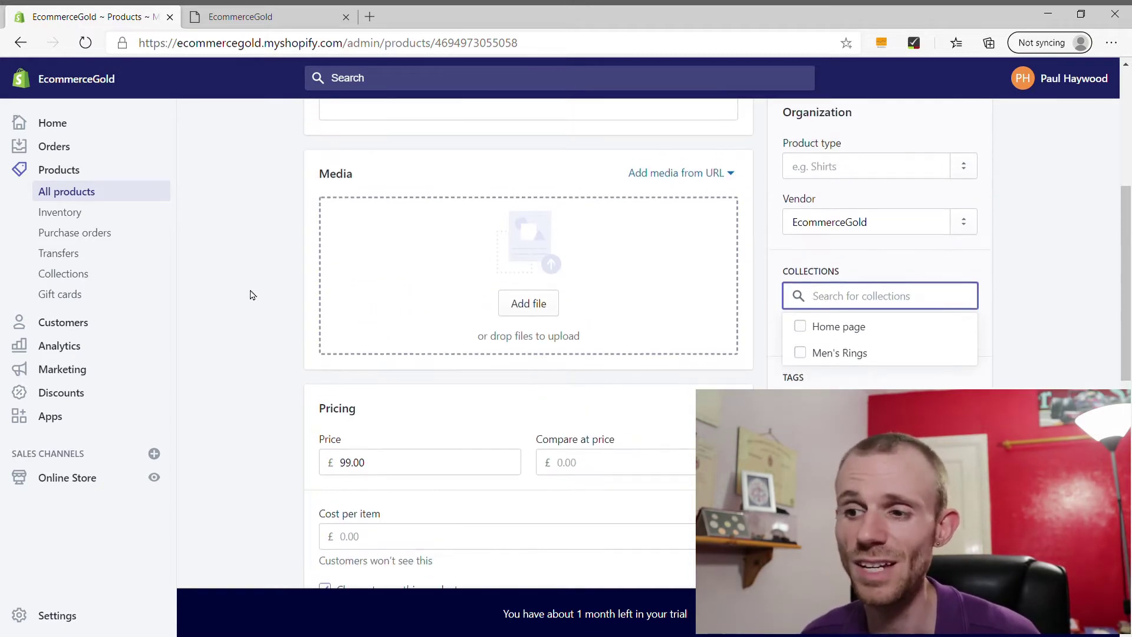
Start another new collection and title it Men's Watches
click(83, 275)
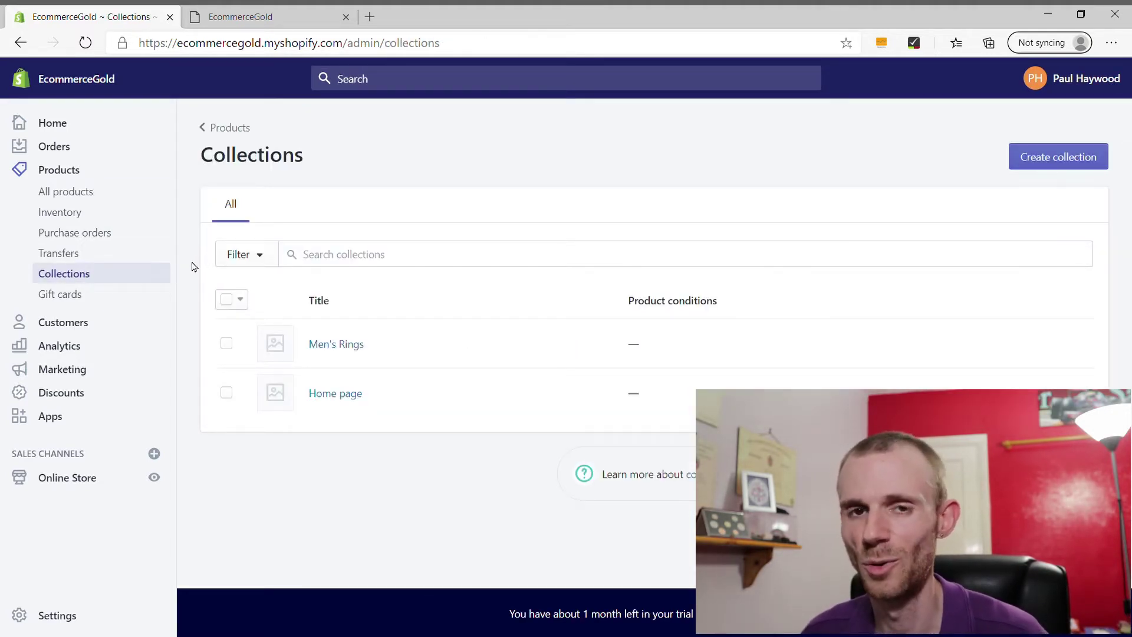
click(1053, 164)
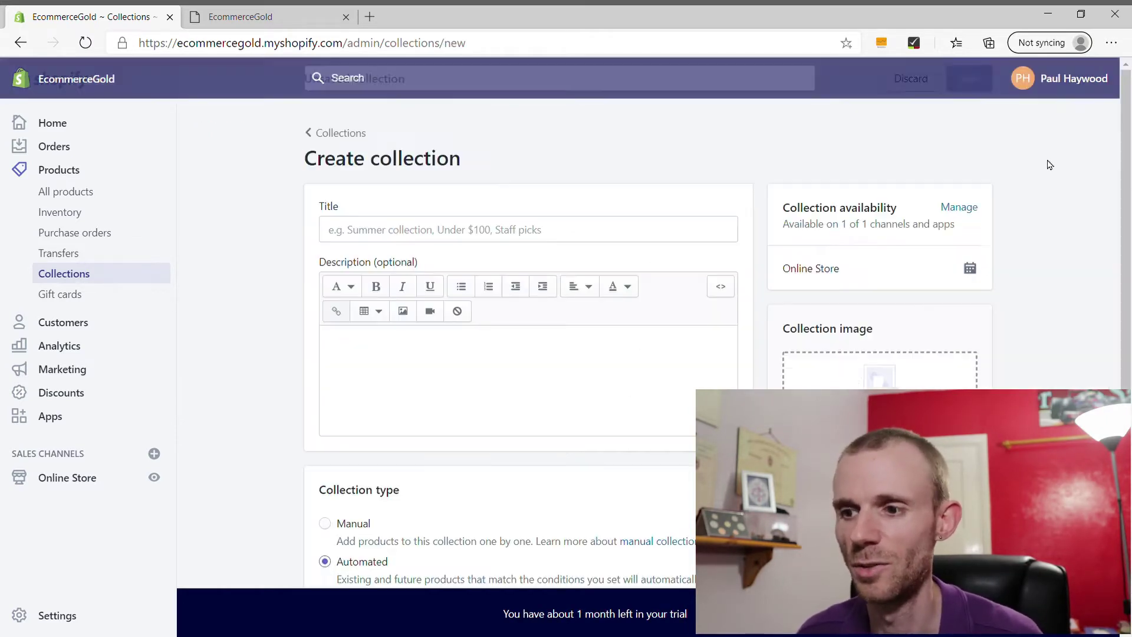
click(437, 227)
text(Men's Watches)
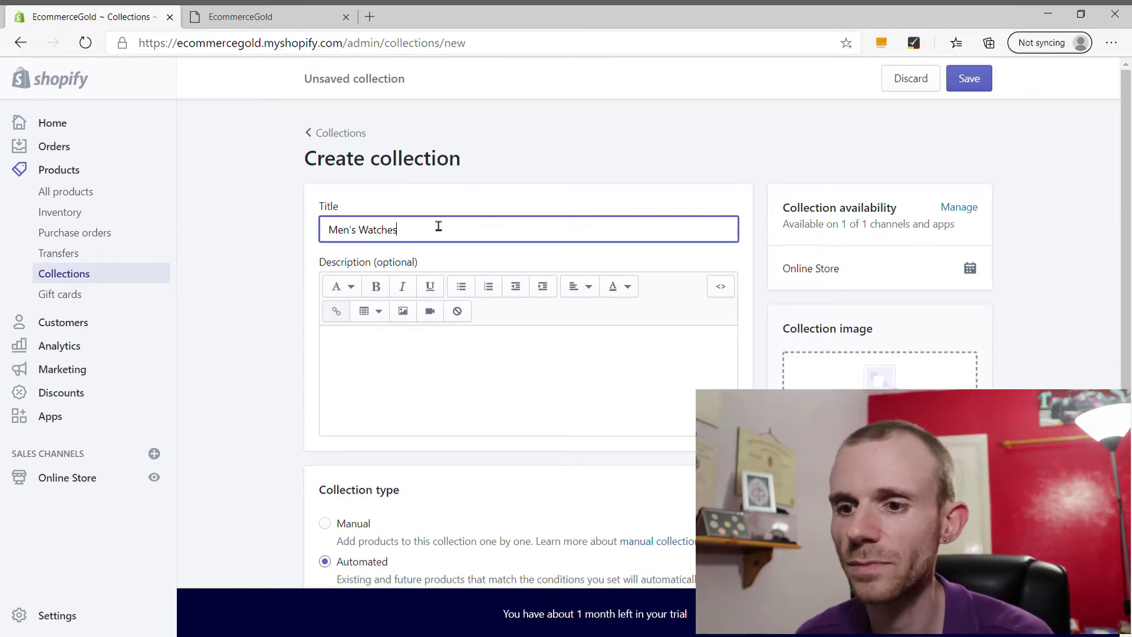
click(261, 263)
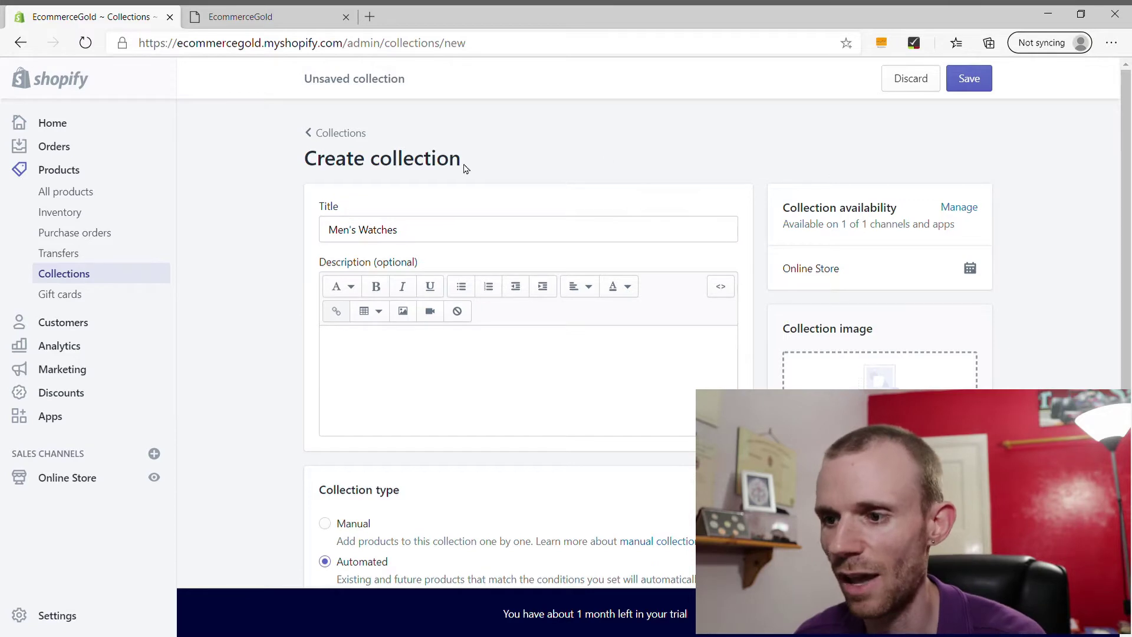
Set the automated Men's Watches collection's condition to product title contains, leaving the match text empty
scroll(410, 395, down, 3)
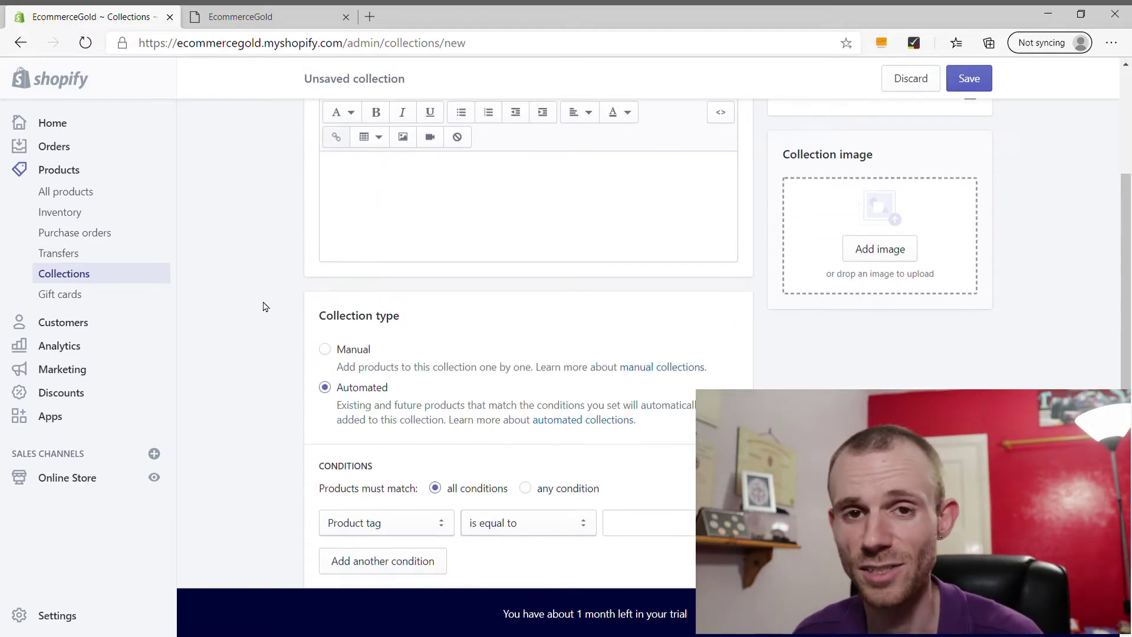
scroll(268, 304, down, 3)
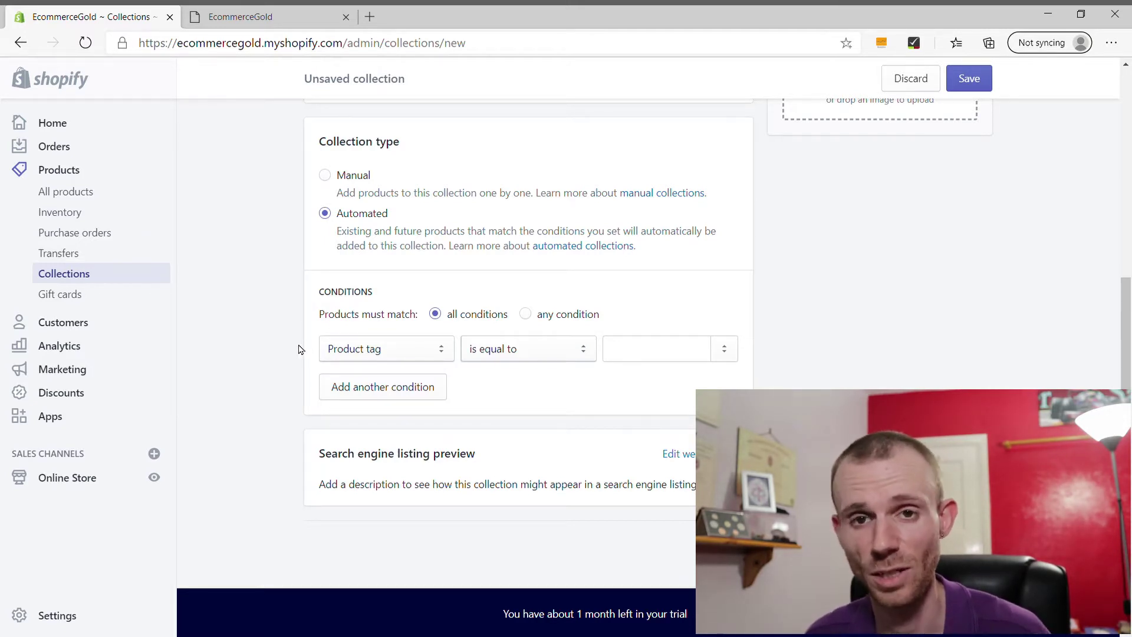
click(361, 352)
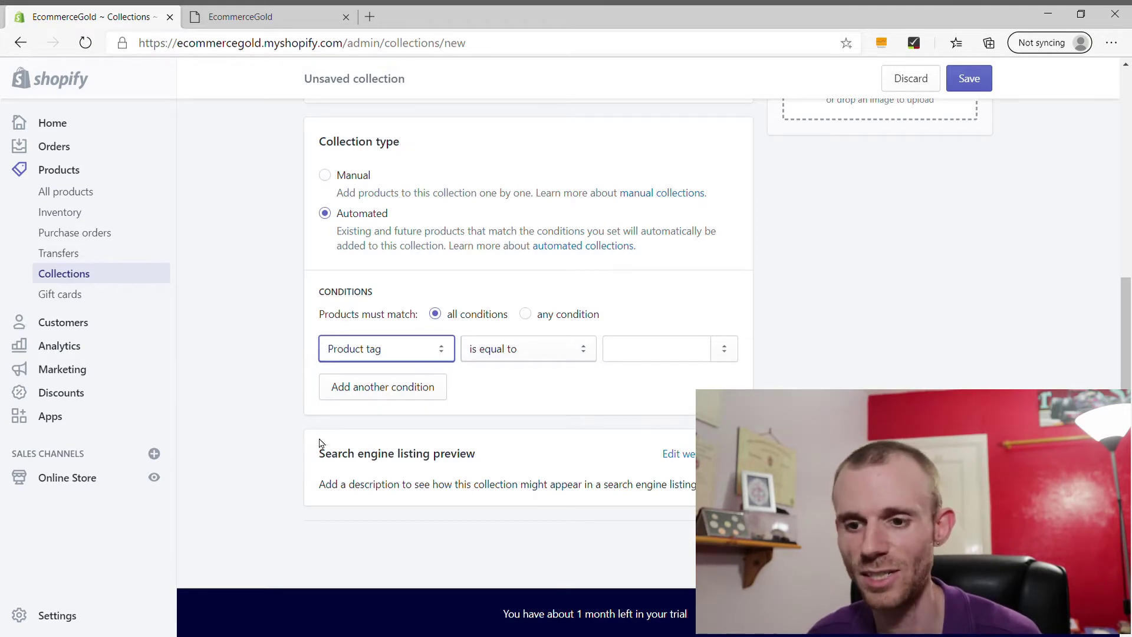
click(519, 354)
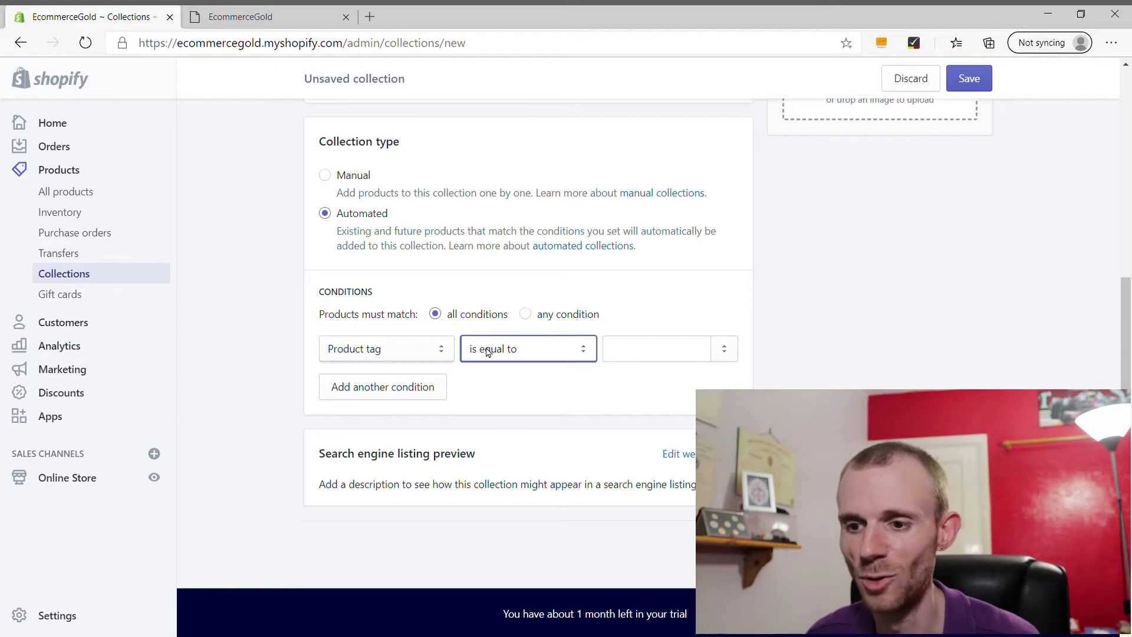
click(428, 349)
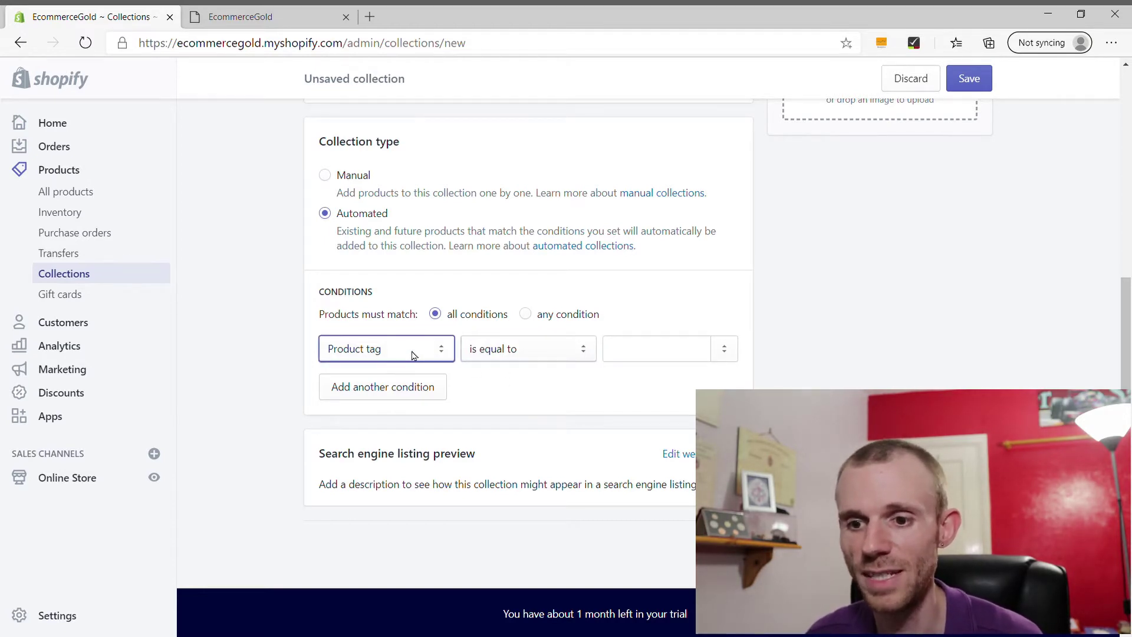
click(382, 374)
click(499, 357)
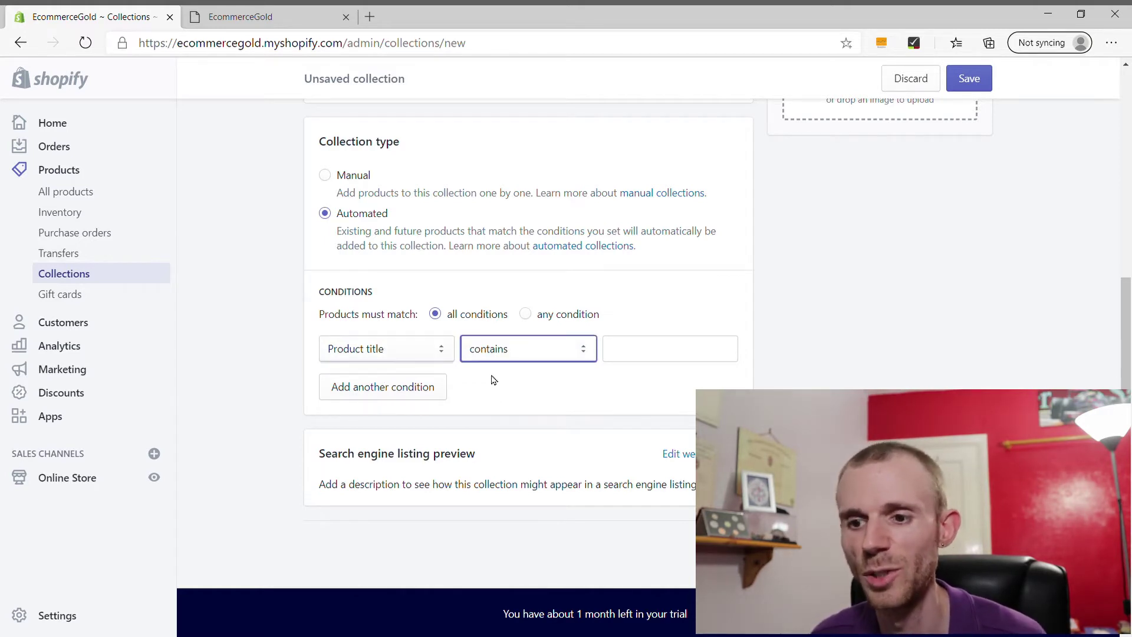
click(276, 325)
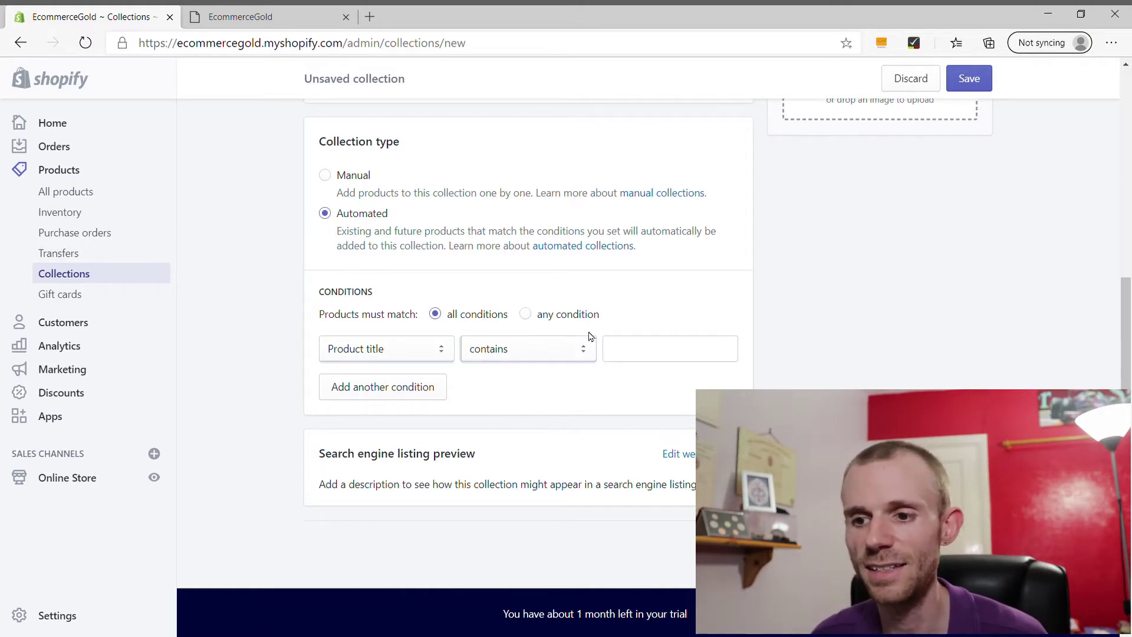
Set the collection's condition so that product type is equal to Watch
click(404, 358)
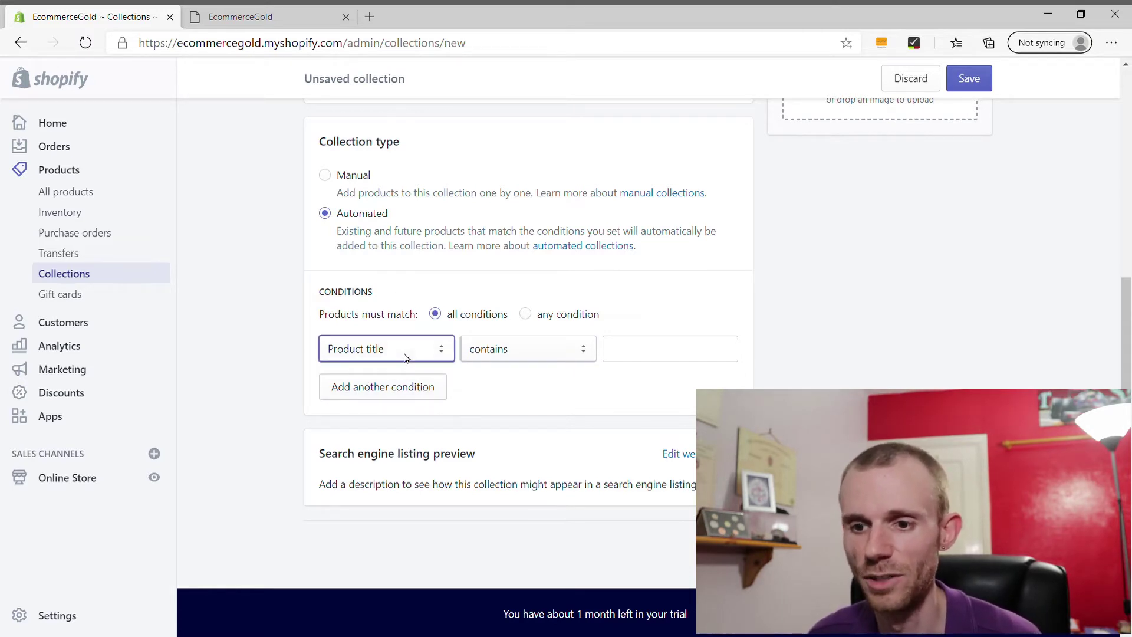
key(Down)
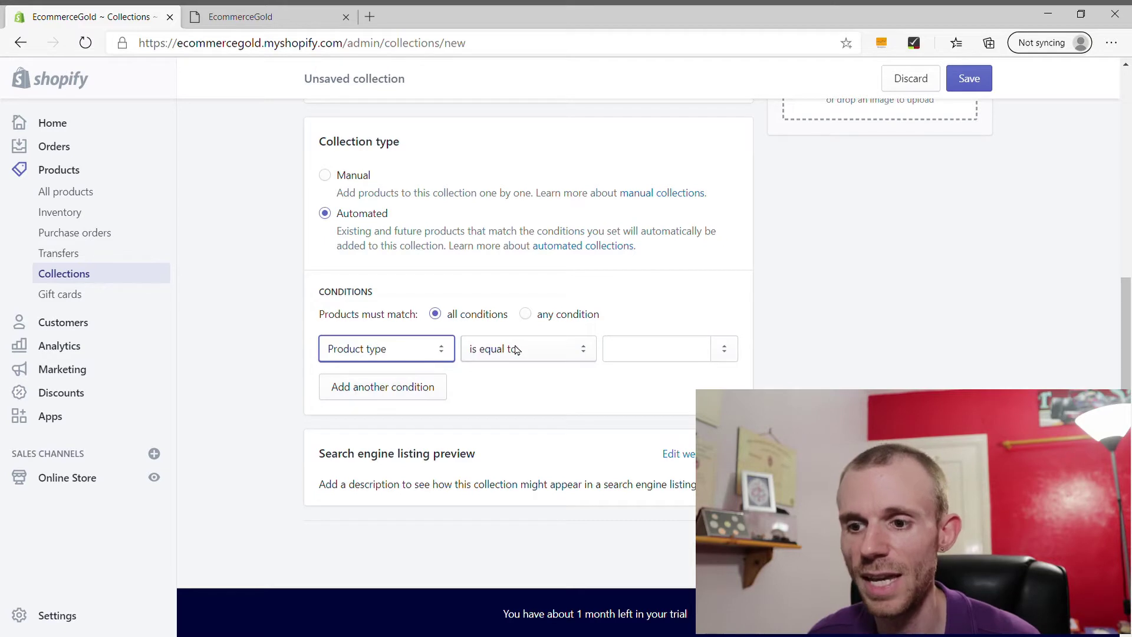
click(652, 357)
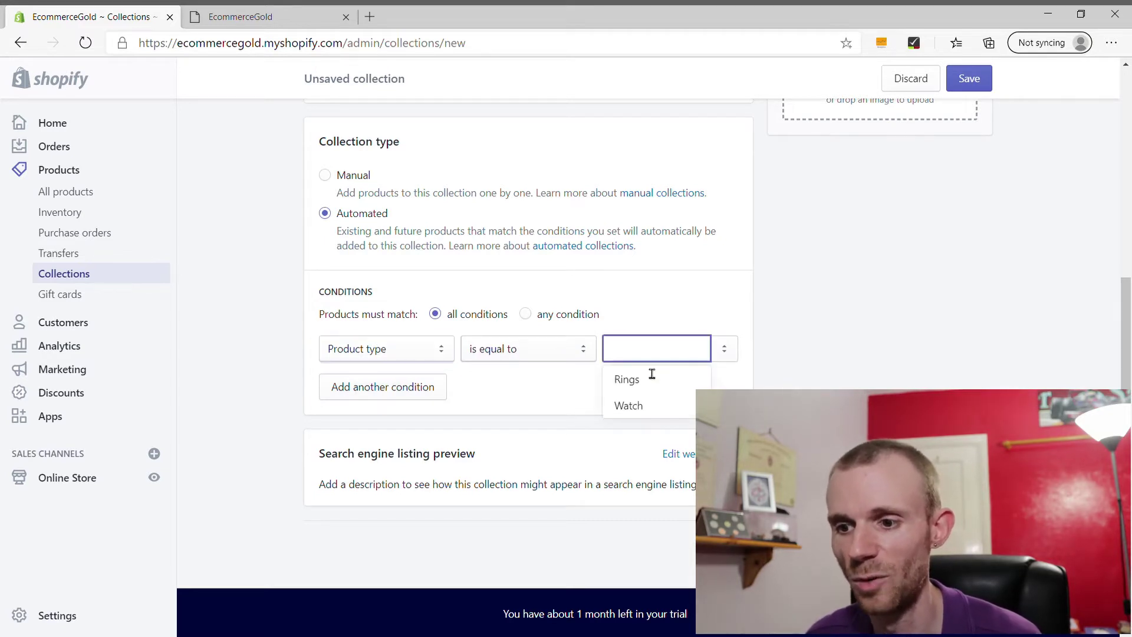
click(627, 406)
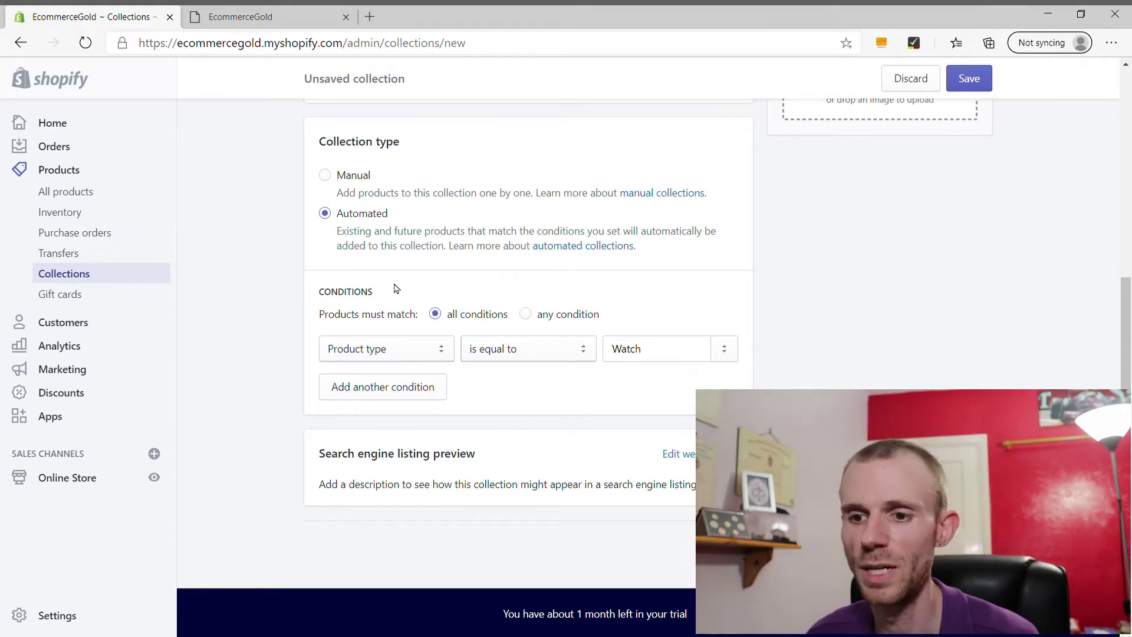
Add a second collection condition requiring that product price is less than £100
click(333, 383)
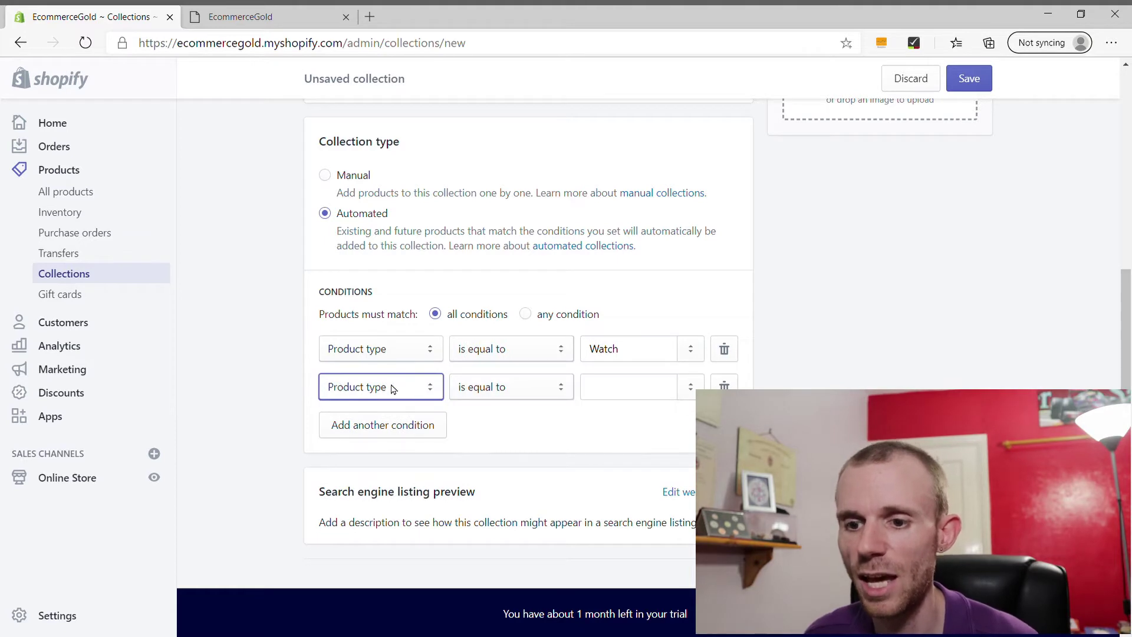
key(Down)
key(Down)
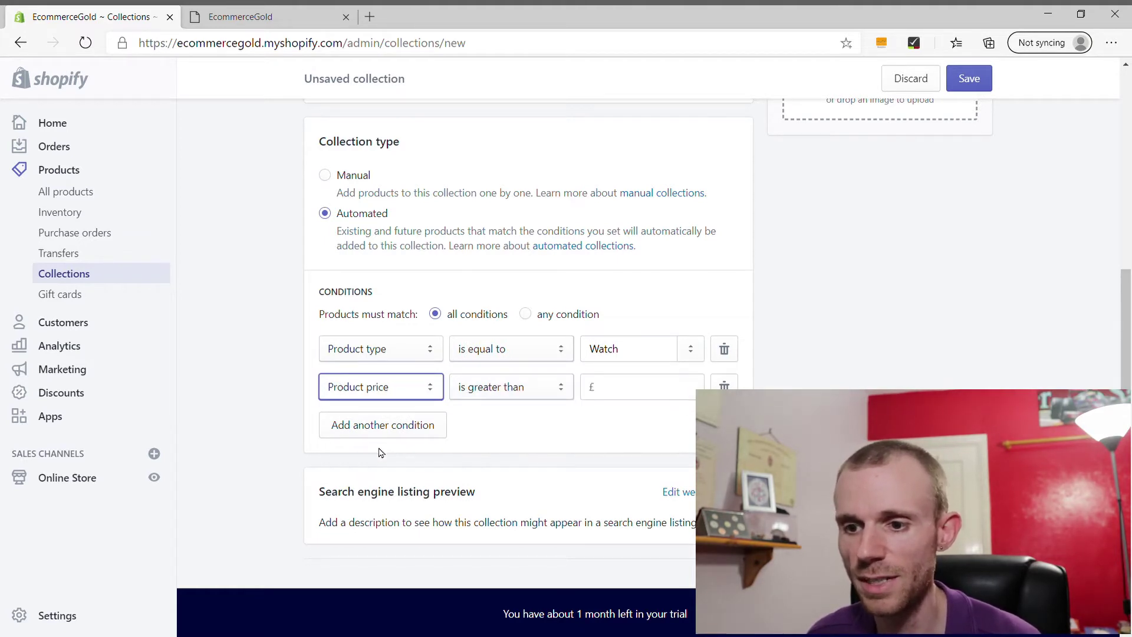
click(501, 386)
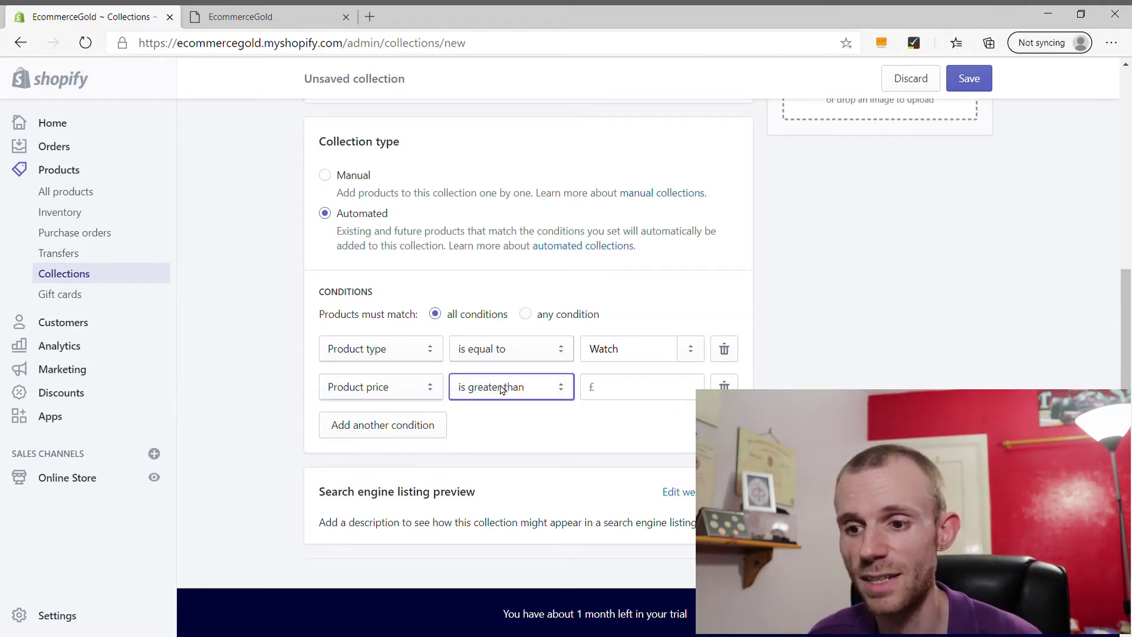
key(Down)
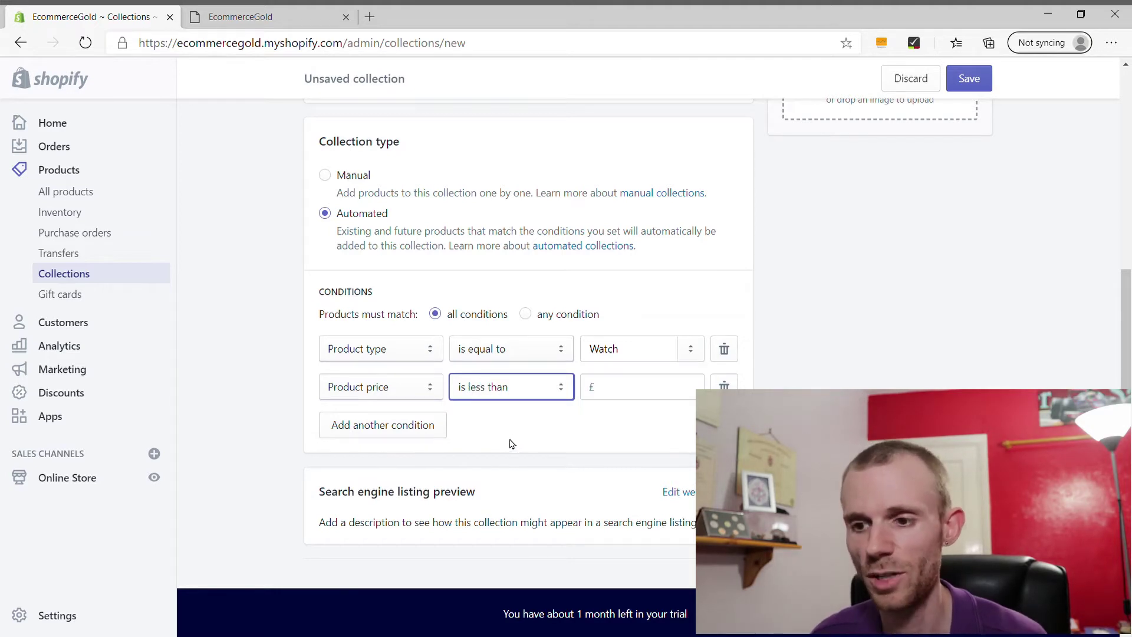
click(632, 399)
text(100)
click(588, 414)
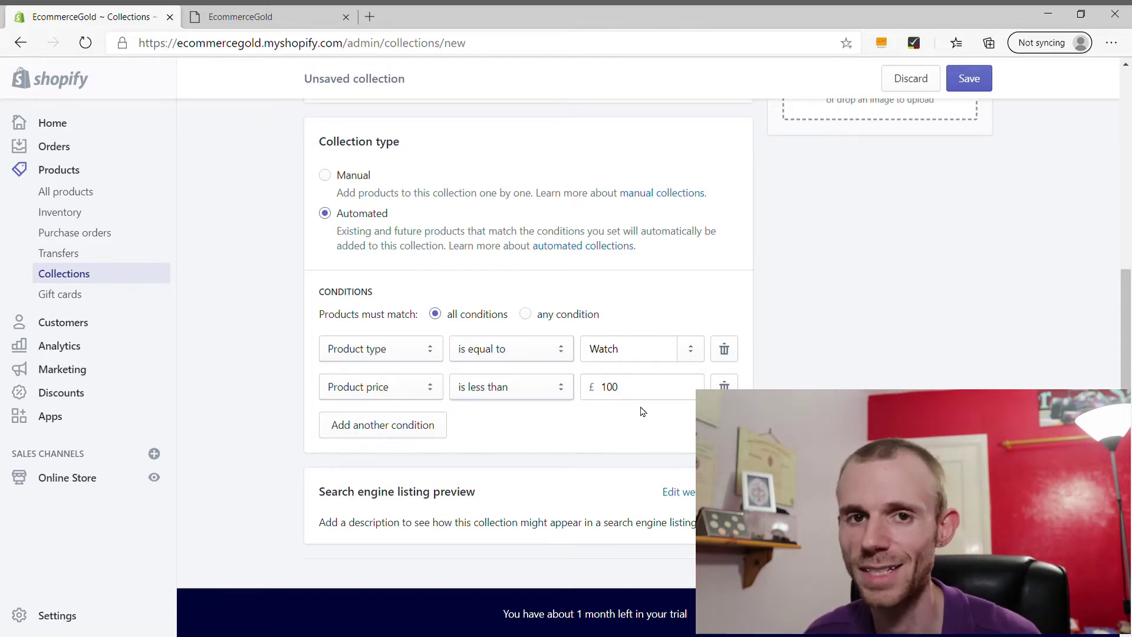
Save the Men's Watches collection and review its conditions and the products it has picked up
scroll(582, 340, down, 1)
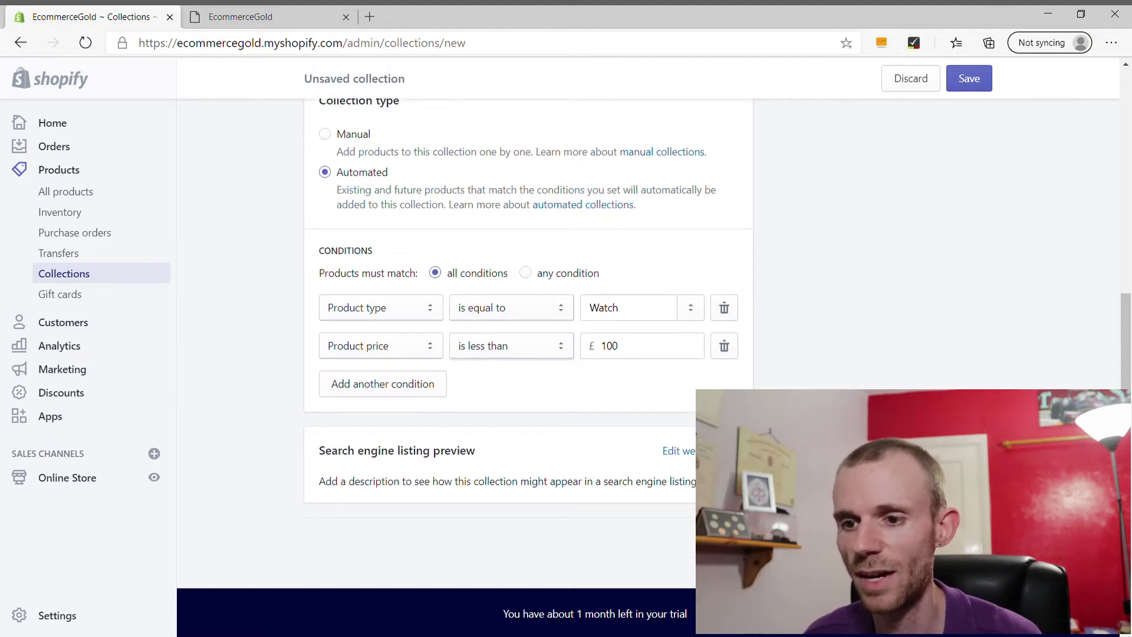
click(969, 78)
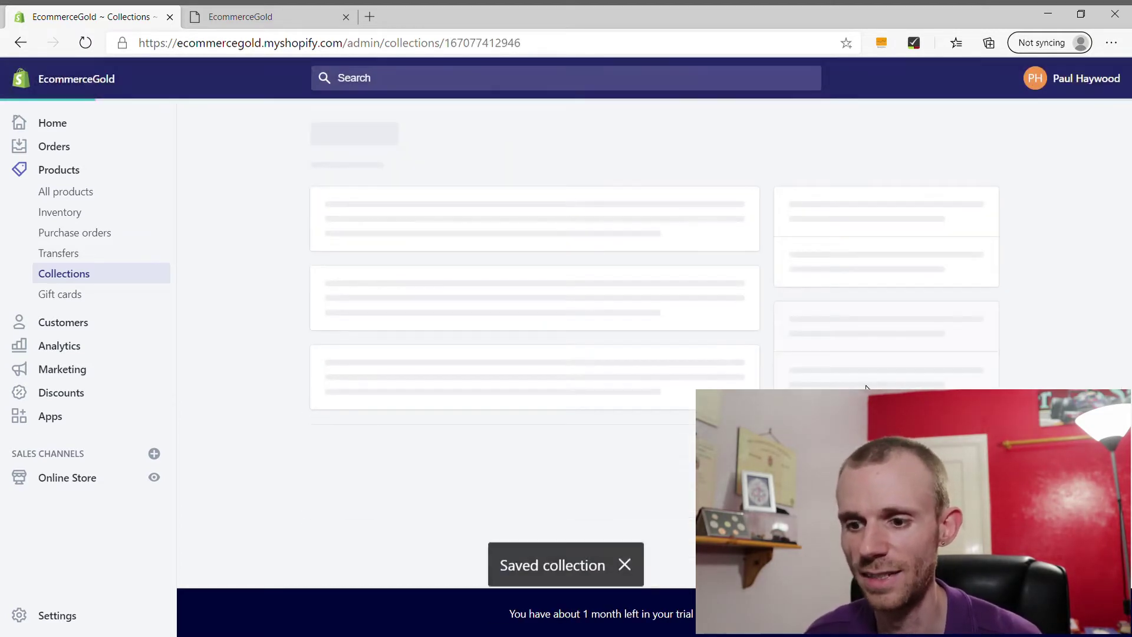
scroll(270, 275, down, 7)
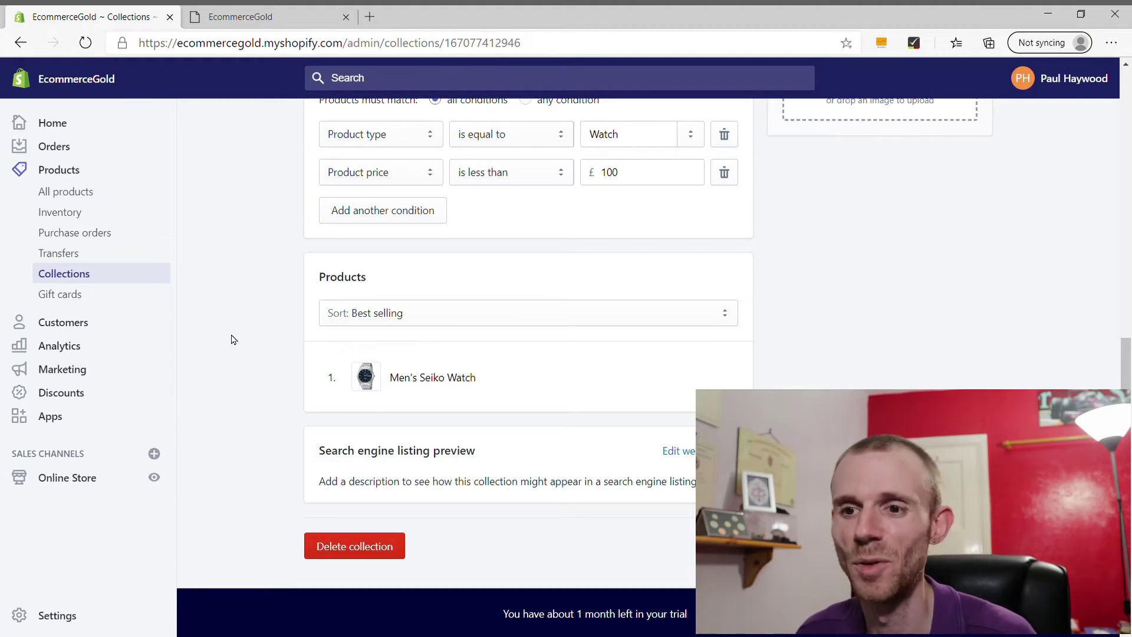
scroll(232, 340, up, 1)
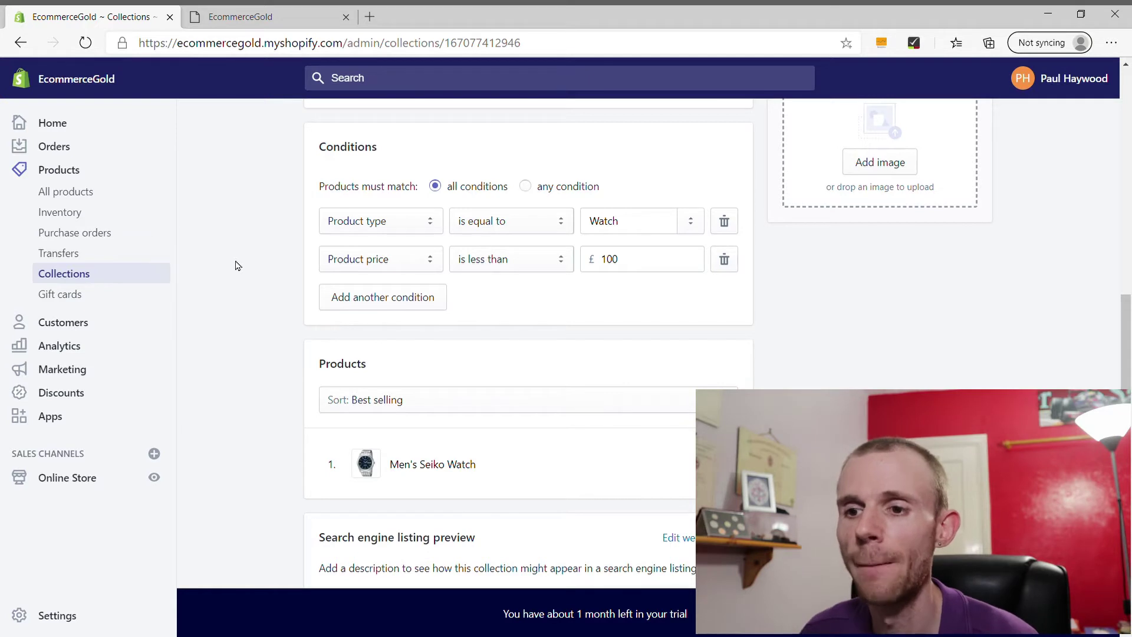
scroll(481, 294, up, 1)
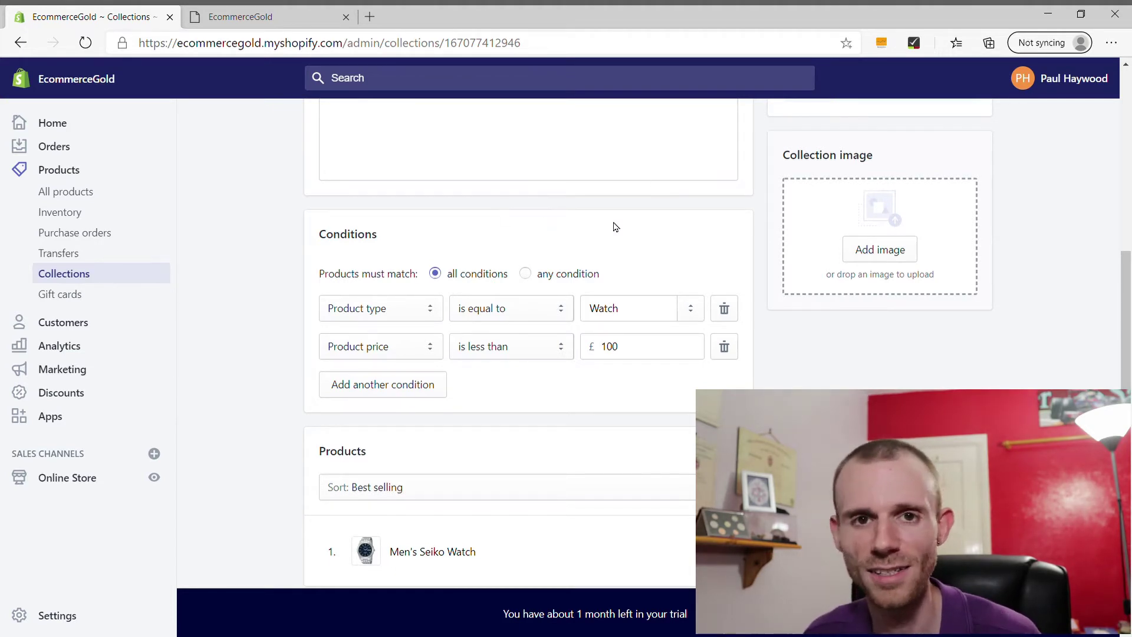
scroll(595, 234, up, 6)
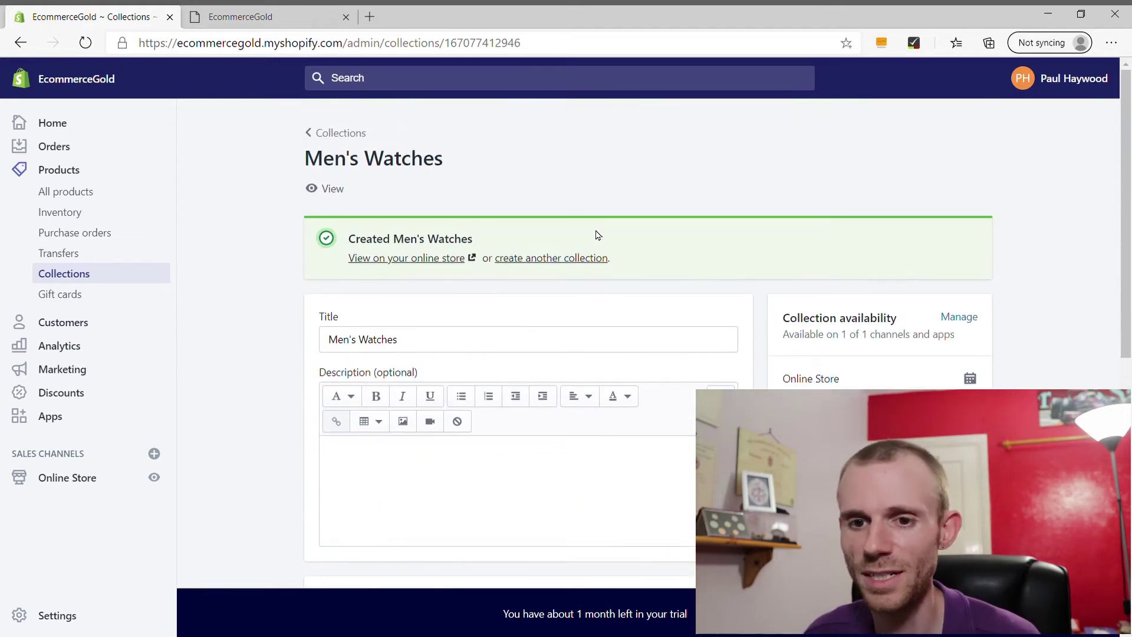
Start another new collection from the collections list and title it Men's Accessories
click(78, 280)
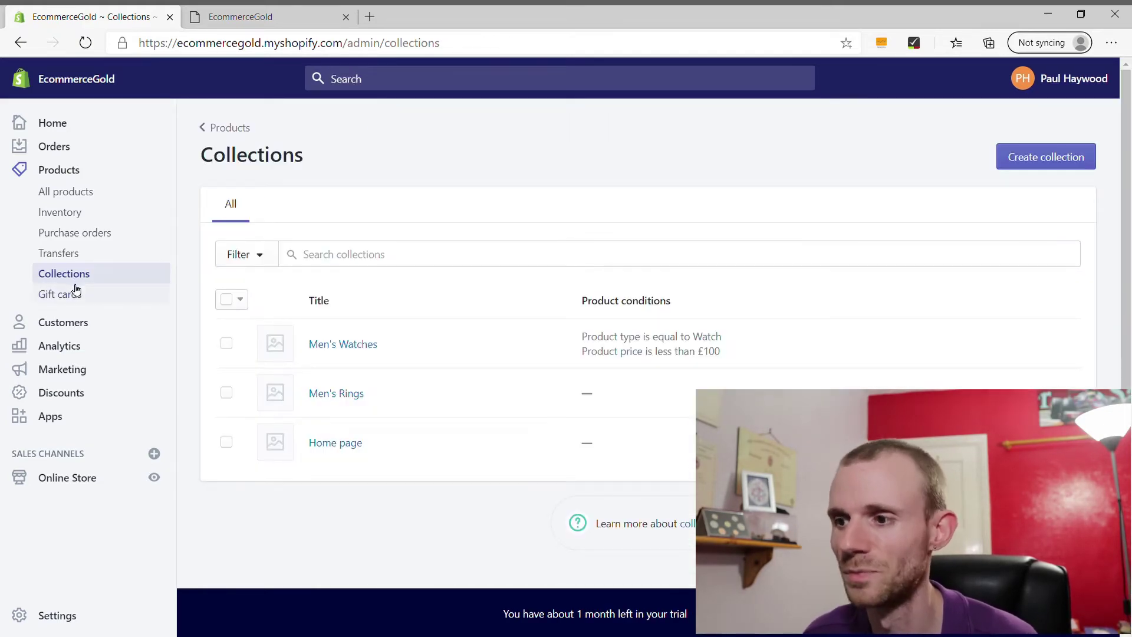
click(1056, 167)
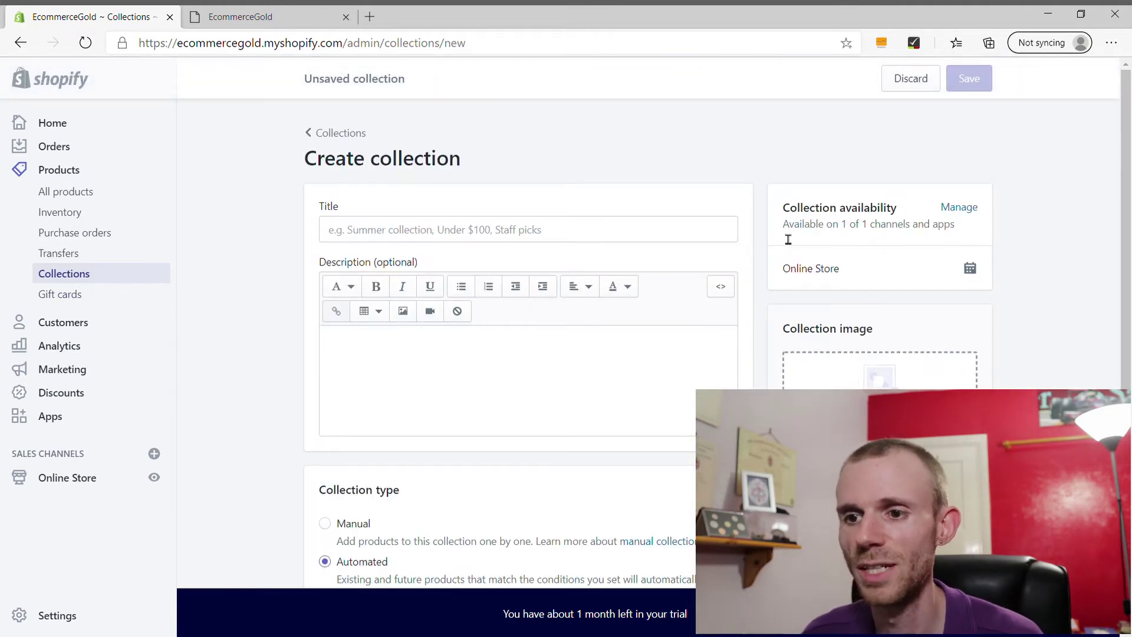
click(457, 234)
text(men's accessories)
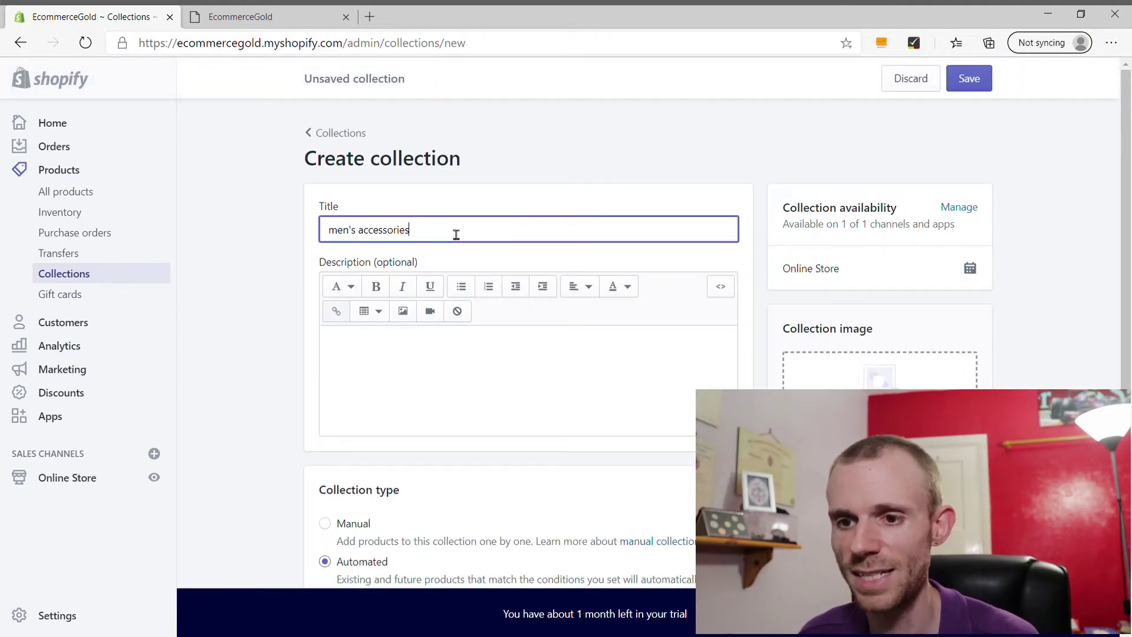
click(336, 233)
key(shift+Left)
text(M)
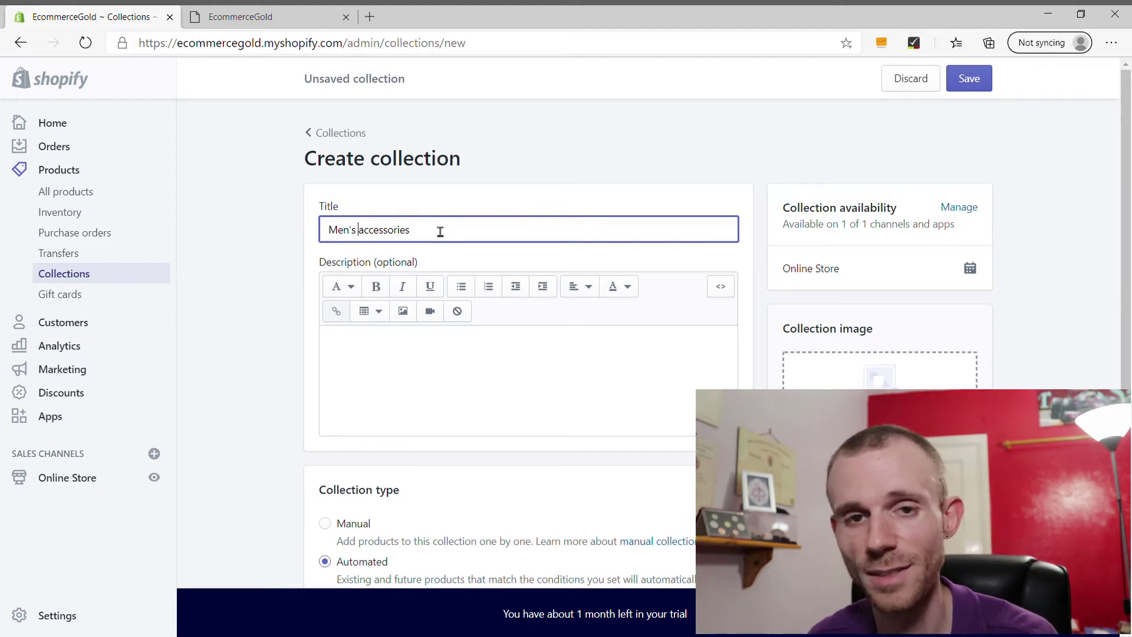
key(ctrl+Right)
key(shift+Right)
text(A)
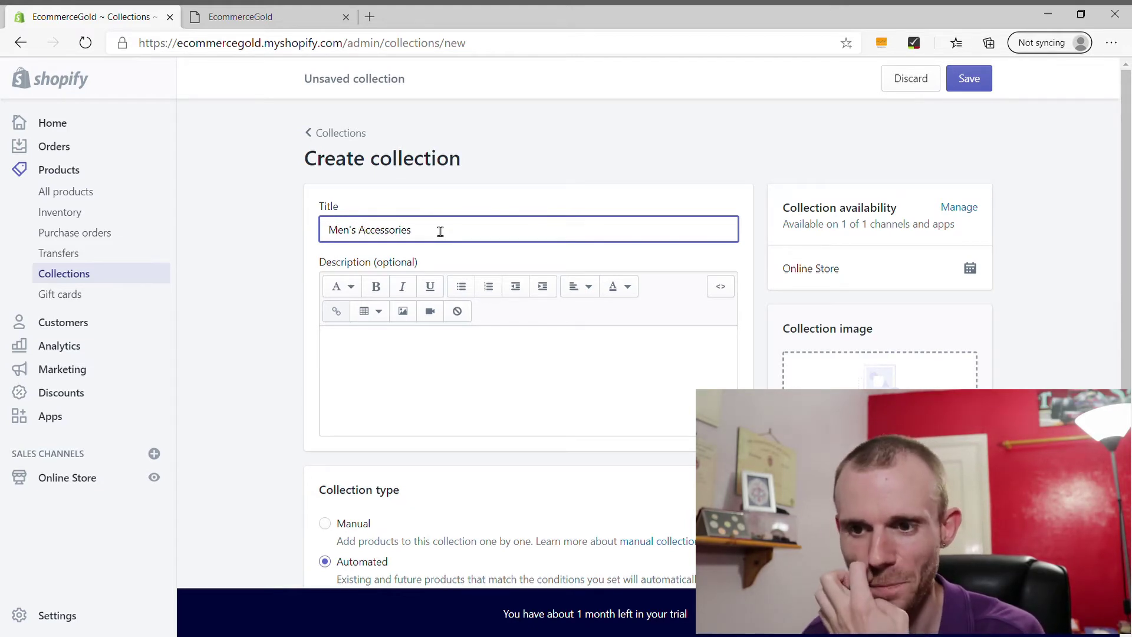
click(273, 274)
Set the automated collection's condition so that product tag is equal to men's accessories
scroll(273, 272, down, 4)
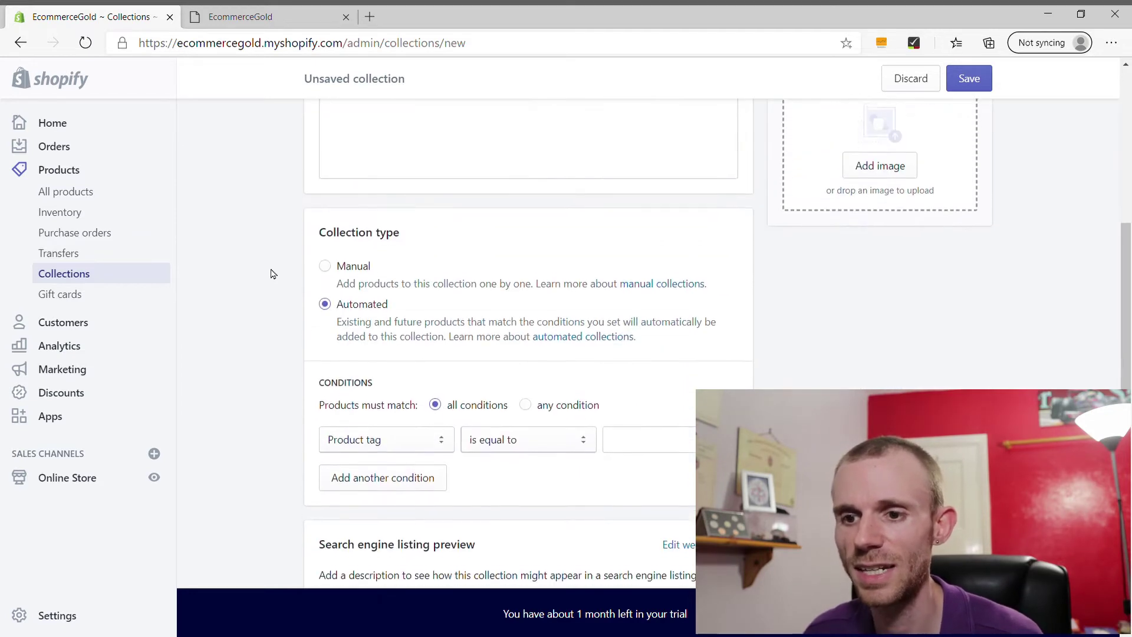
scroll(283, 297, down, 2)
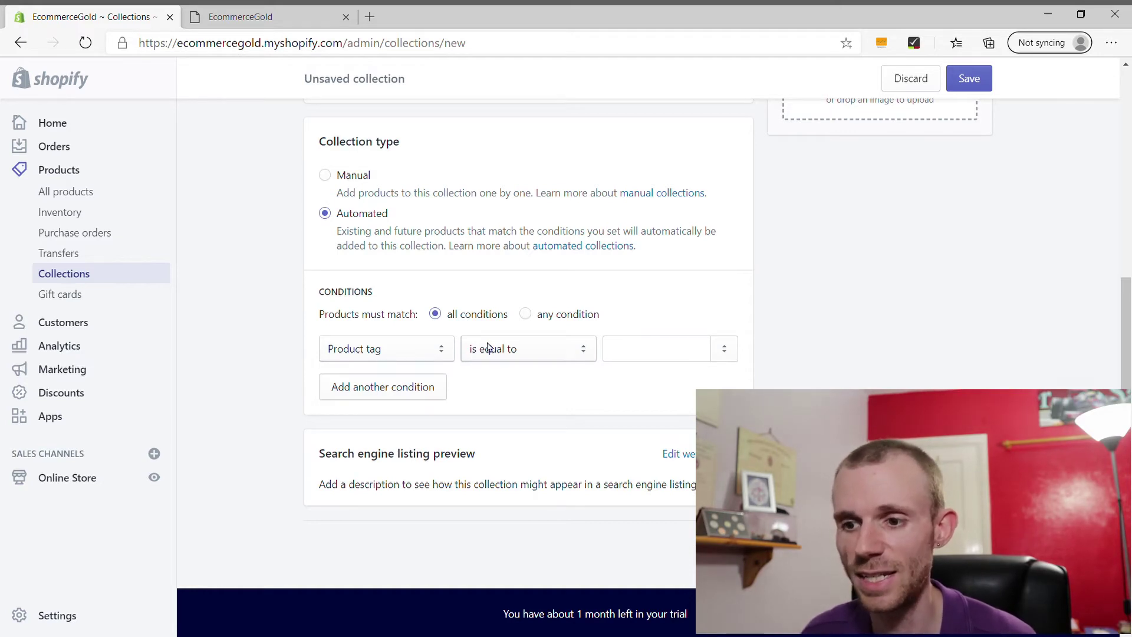
click(643, 352)
text(men's accessories)
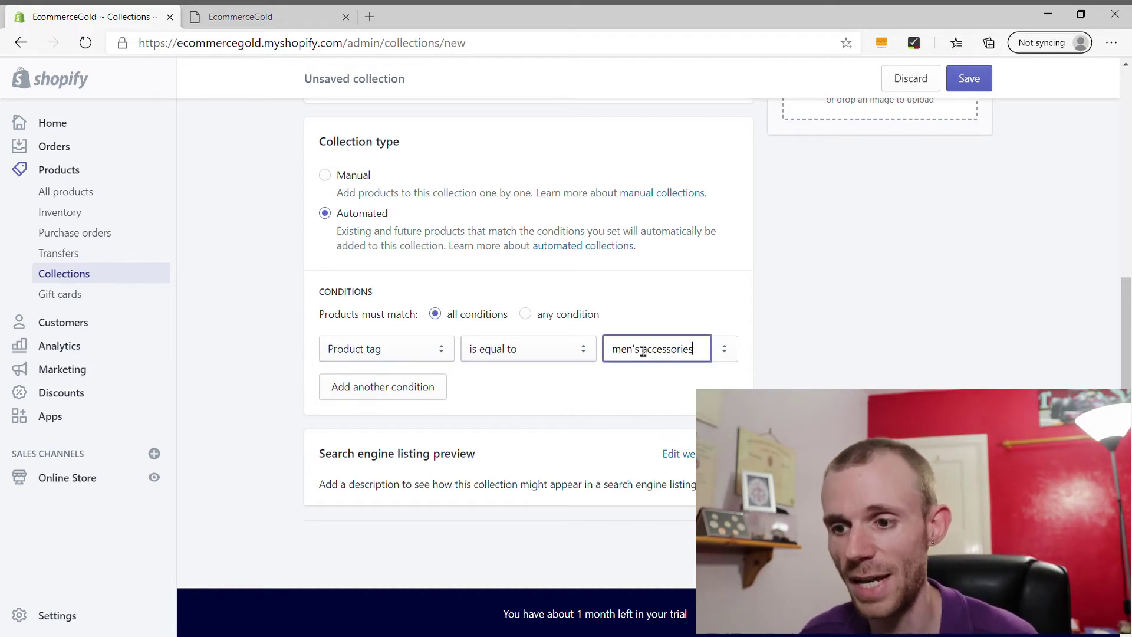
click(625, 376)
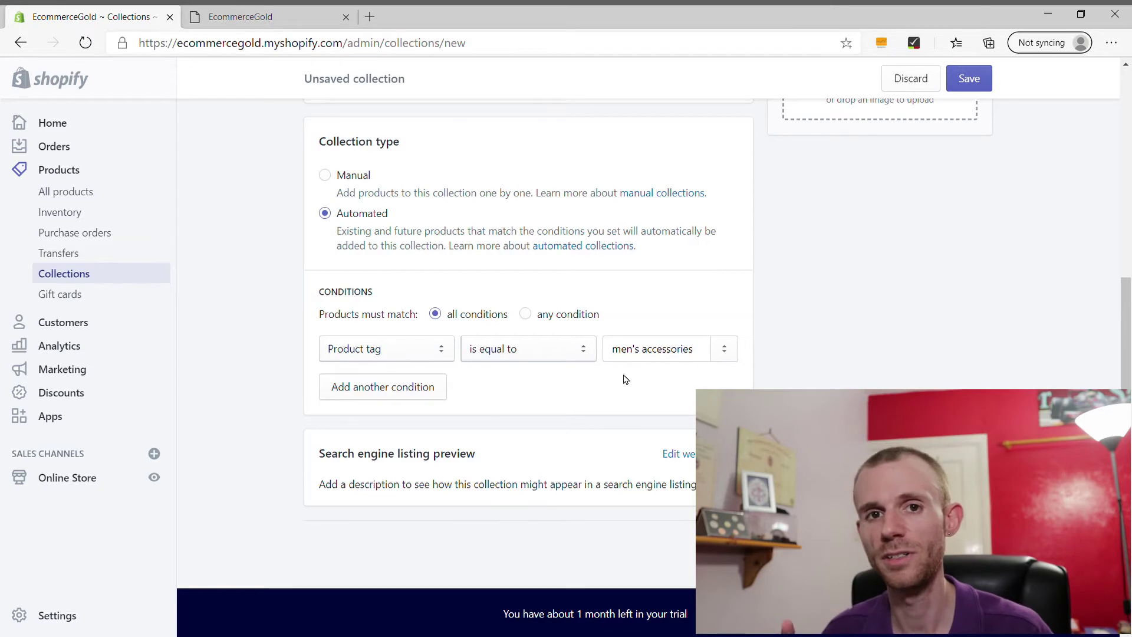
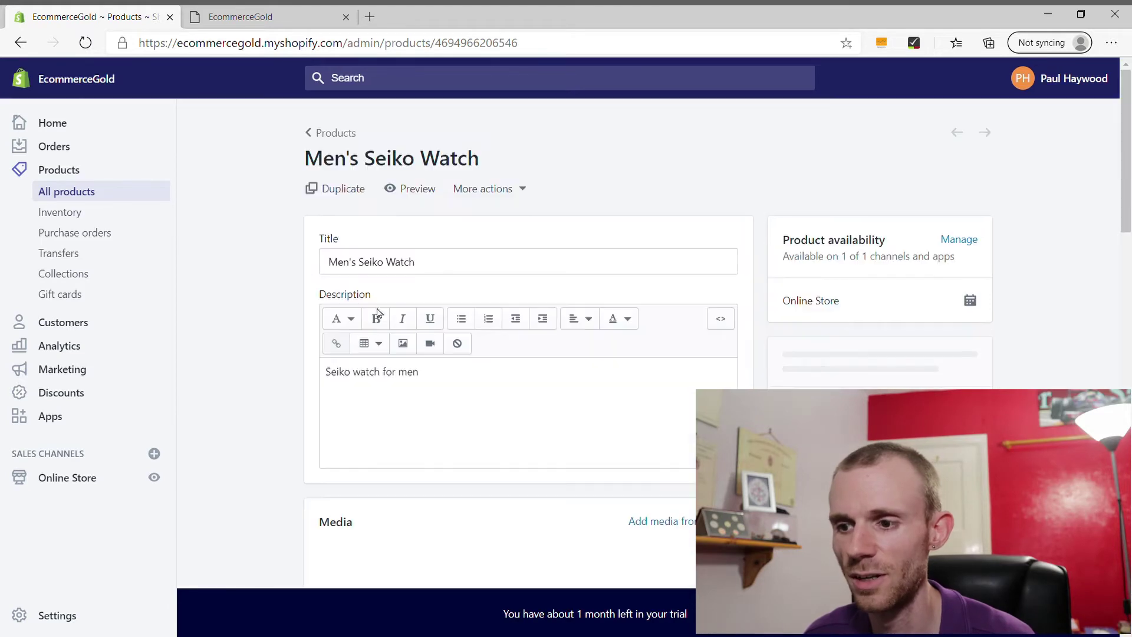
scroll(263, 335, down, 5)
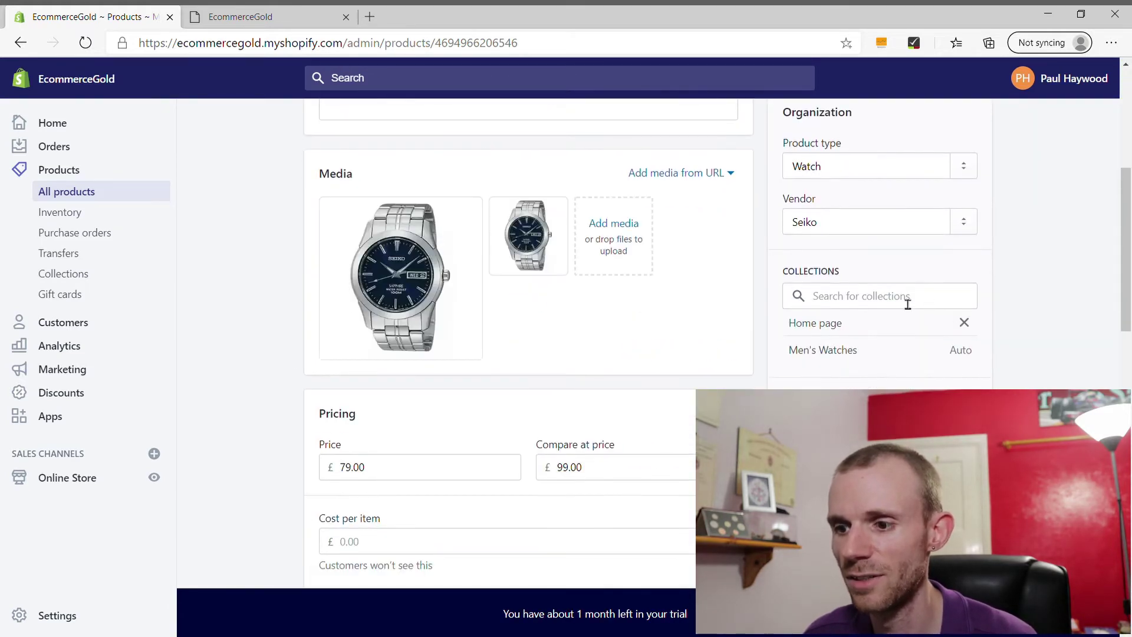
scroll(847, 307, down, 3)
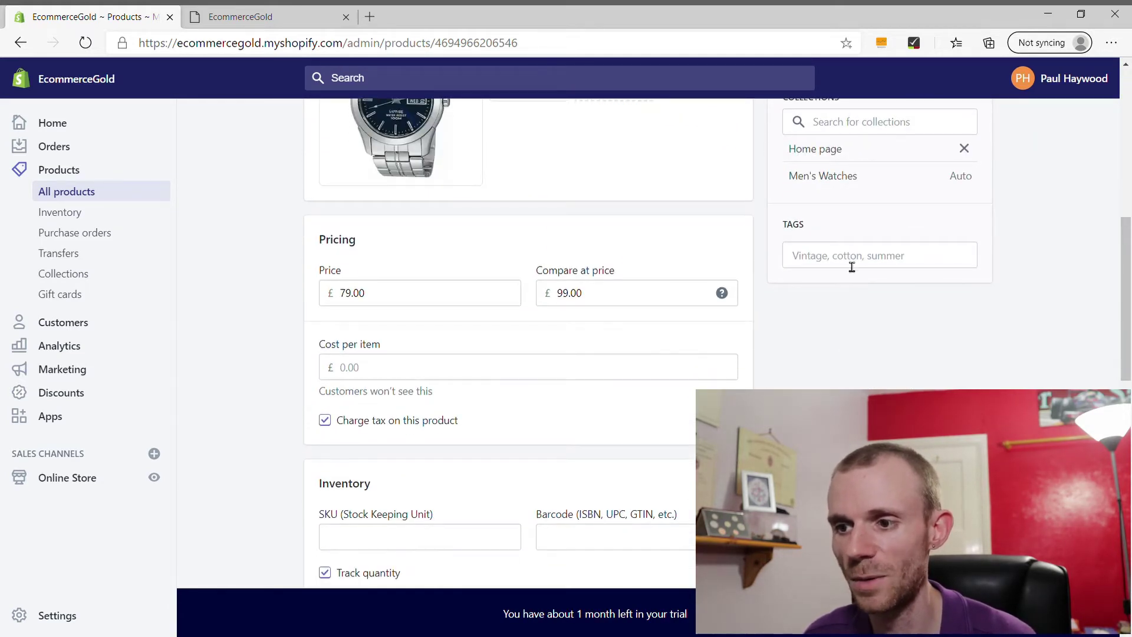
click(852, 266)
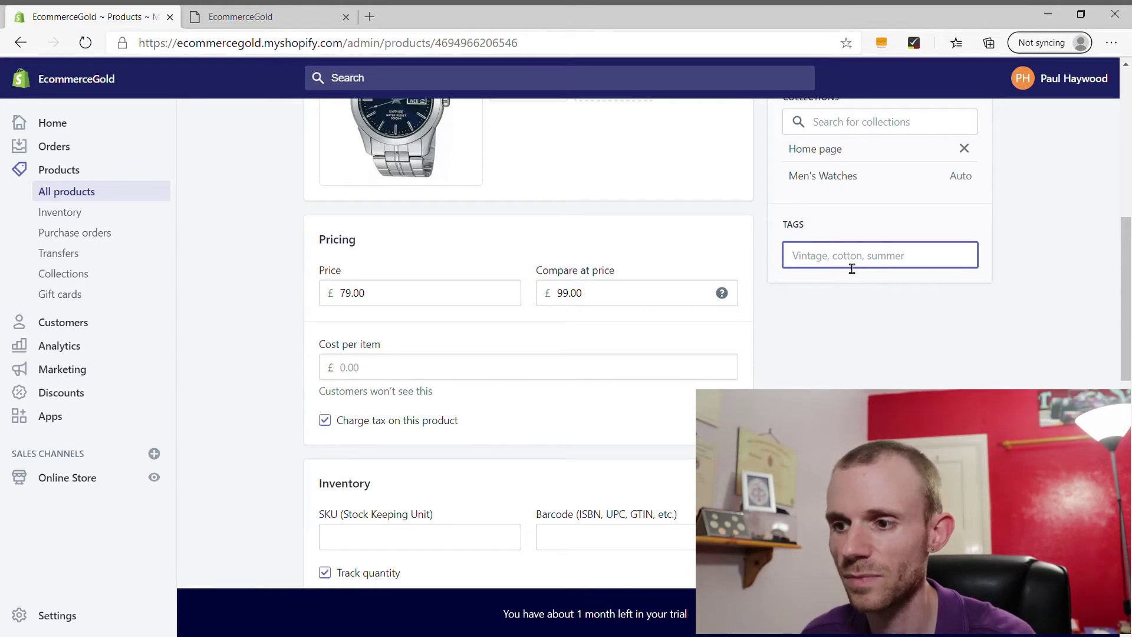
text(men's accessories)
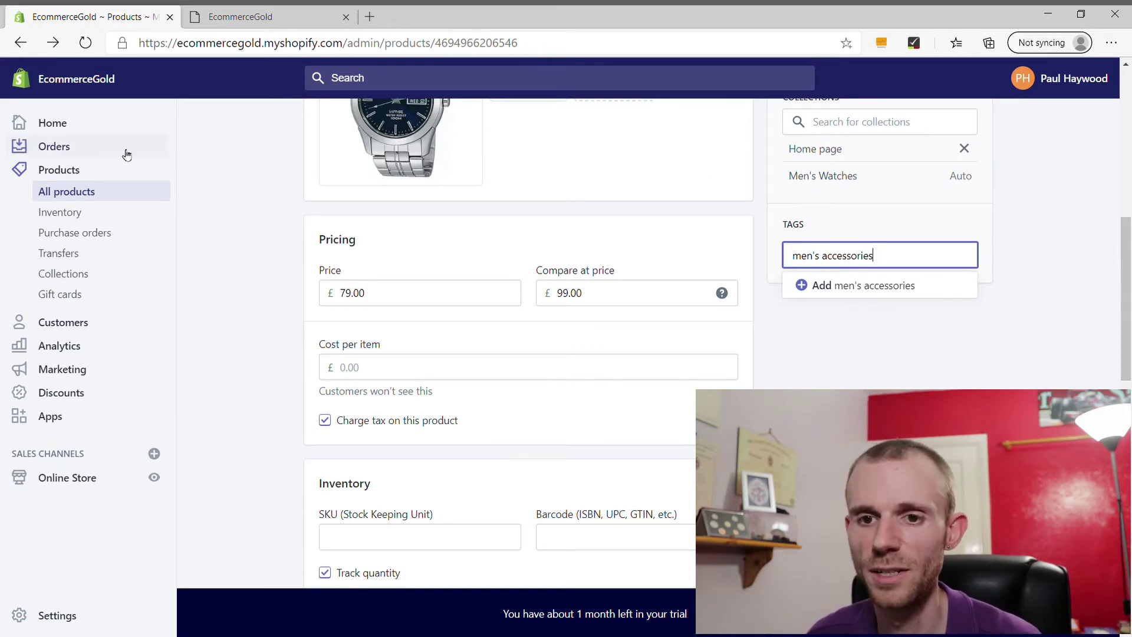
Select Men's Seiko Watch and Men's Signet Ring in the product list and open them in the bulk editor
click(68, 197)
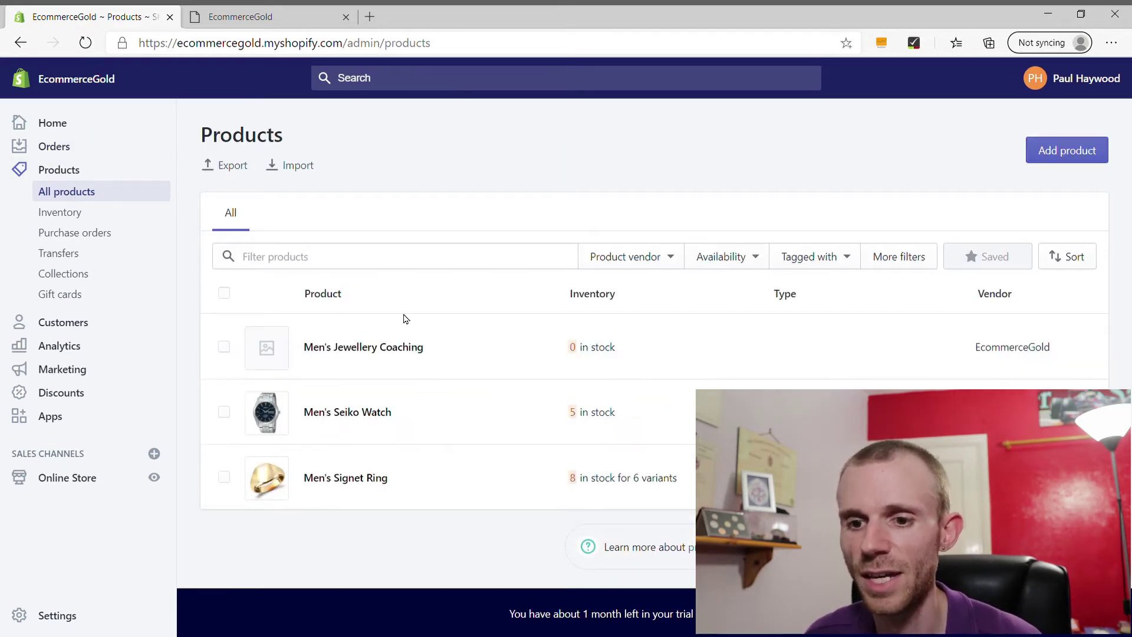
click(226, 414)
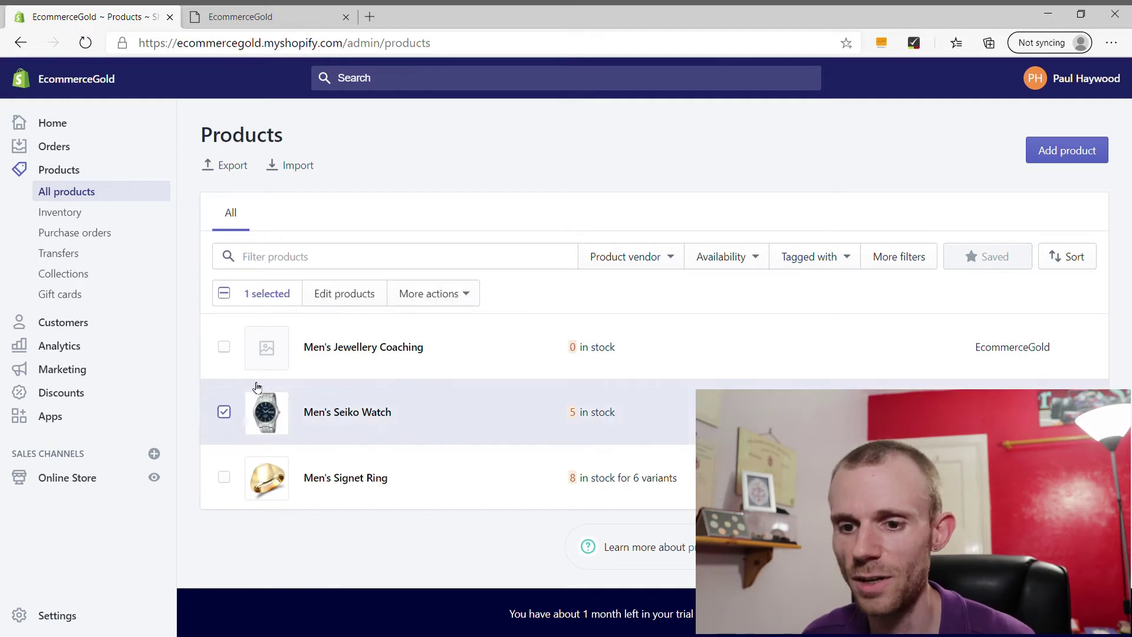
click(227, 483)
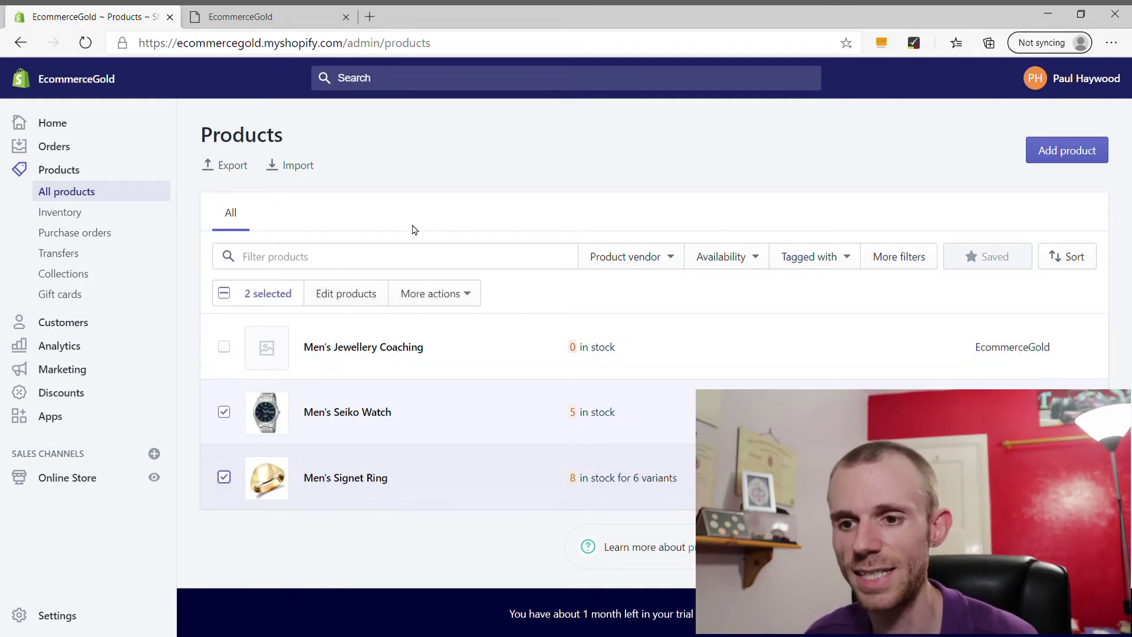
click(339, 298)
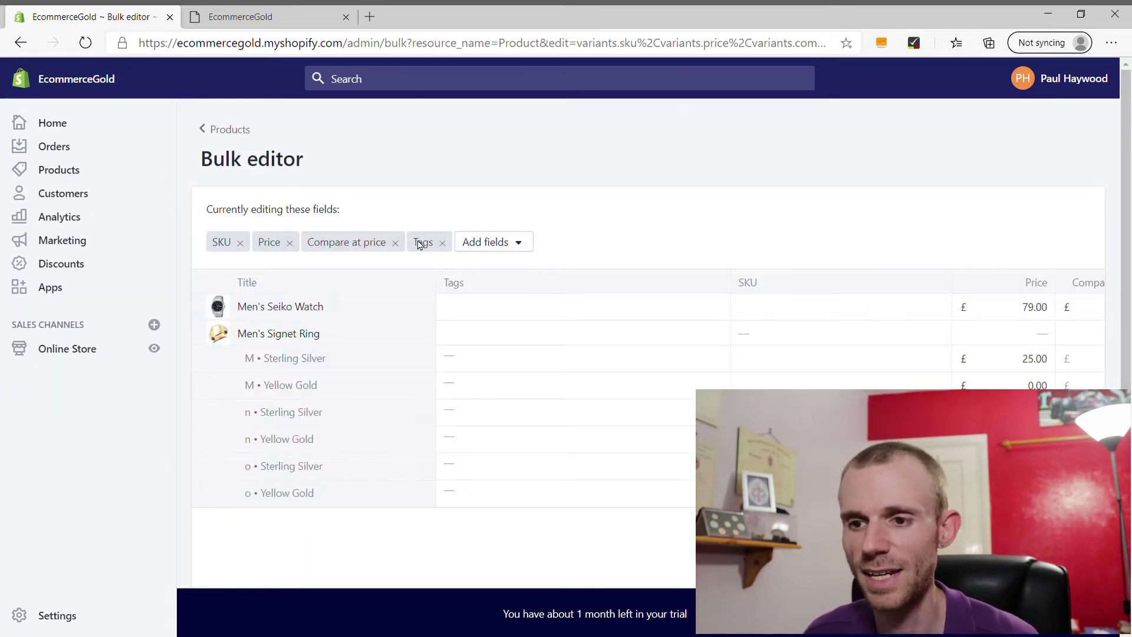
Remove the Tags field from the bulk editor and add it back
click(443, 242)
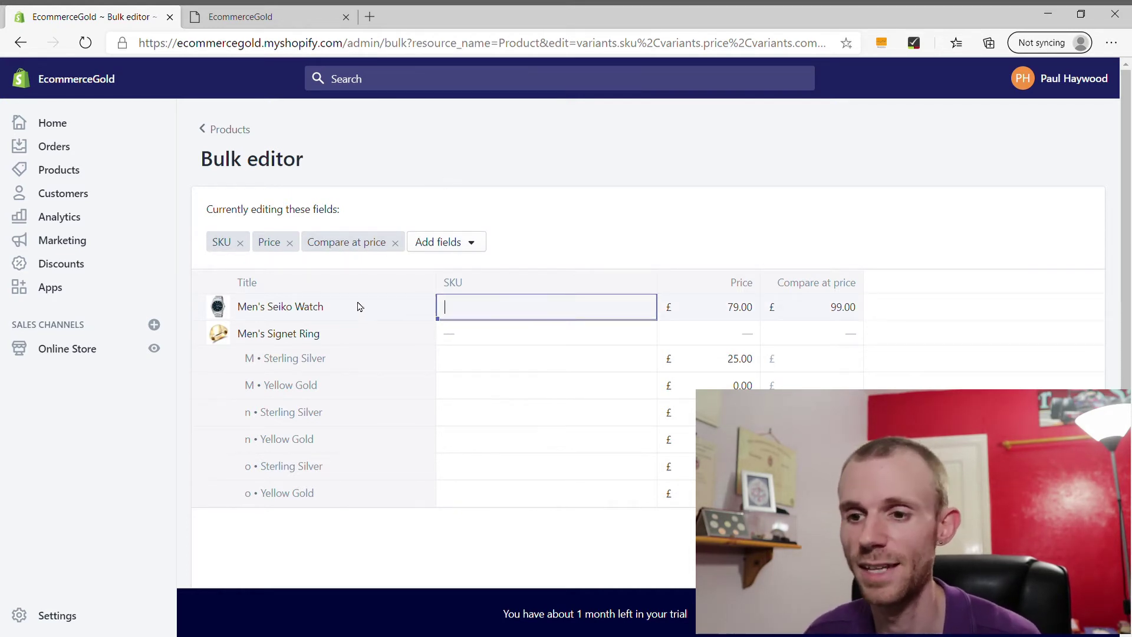
click(463, 247)
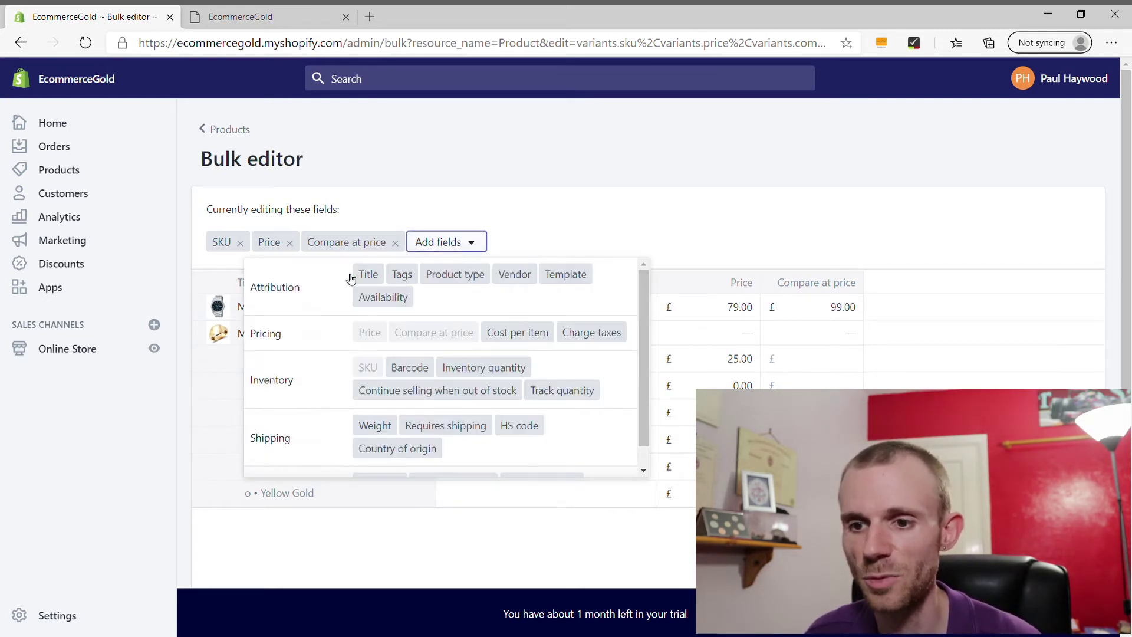
click(399, 275)
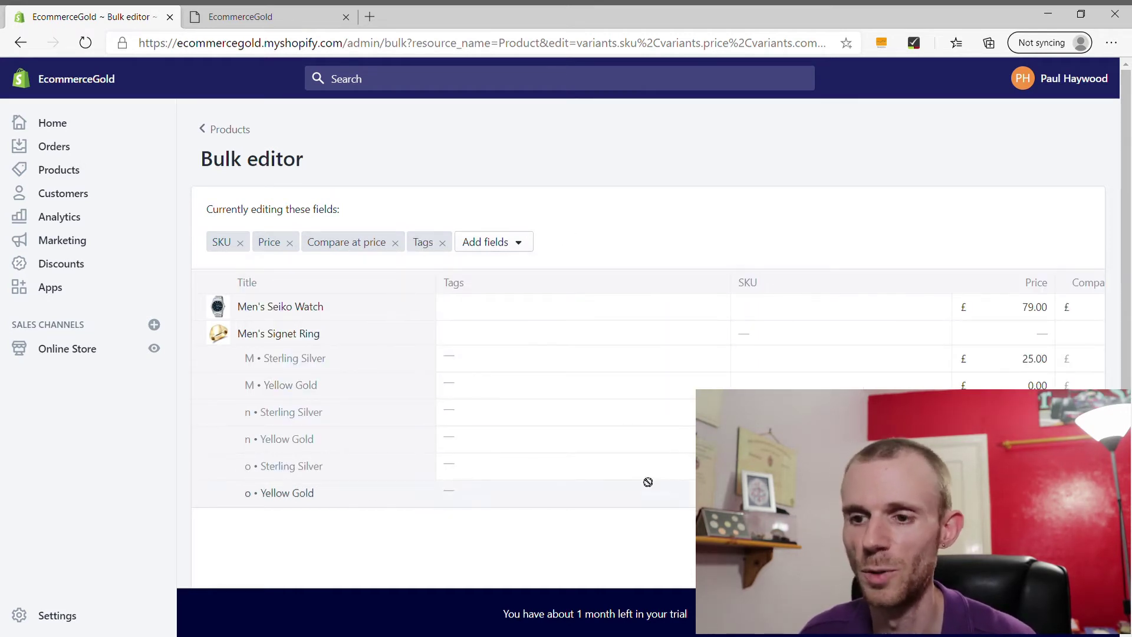
Add the tag men's accessories to Men's Seiko Watch in the bulk editor
click(462, 312)
text(men's accessories)
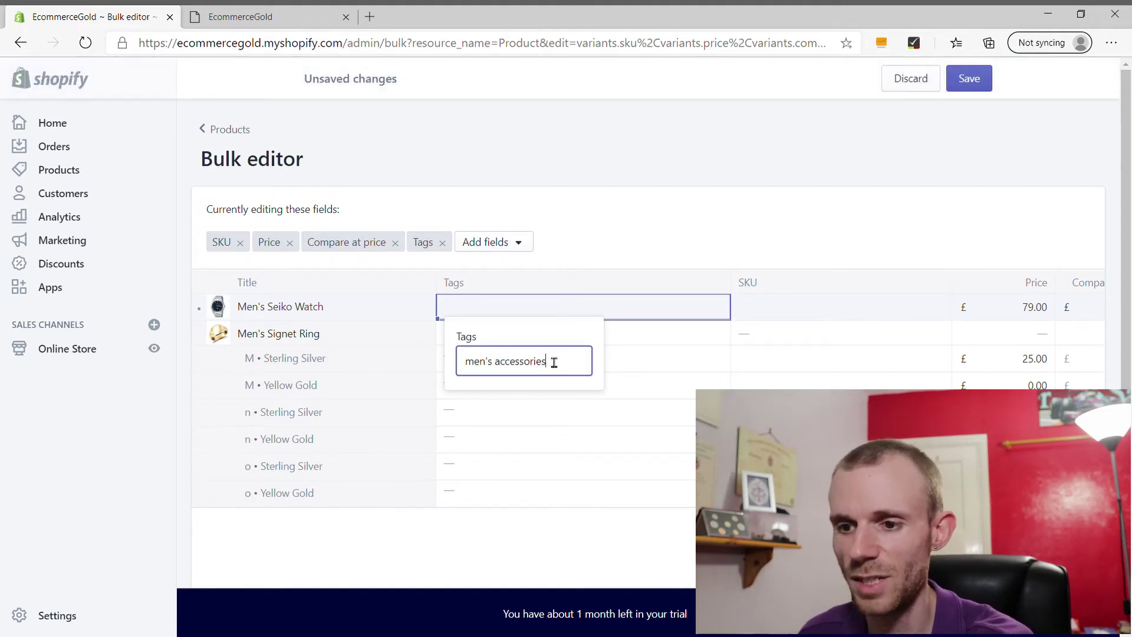
key(Return)
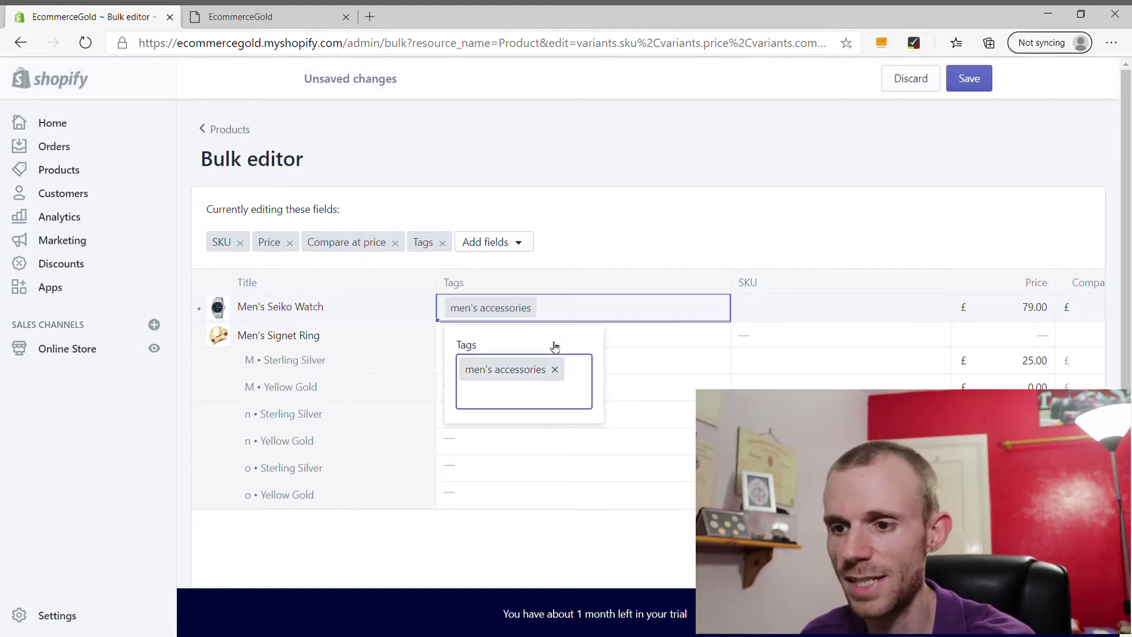
Add the tag men's accessories to Men's Signet Ring and save the bulk edits
click(639, 342)
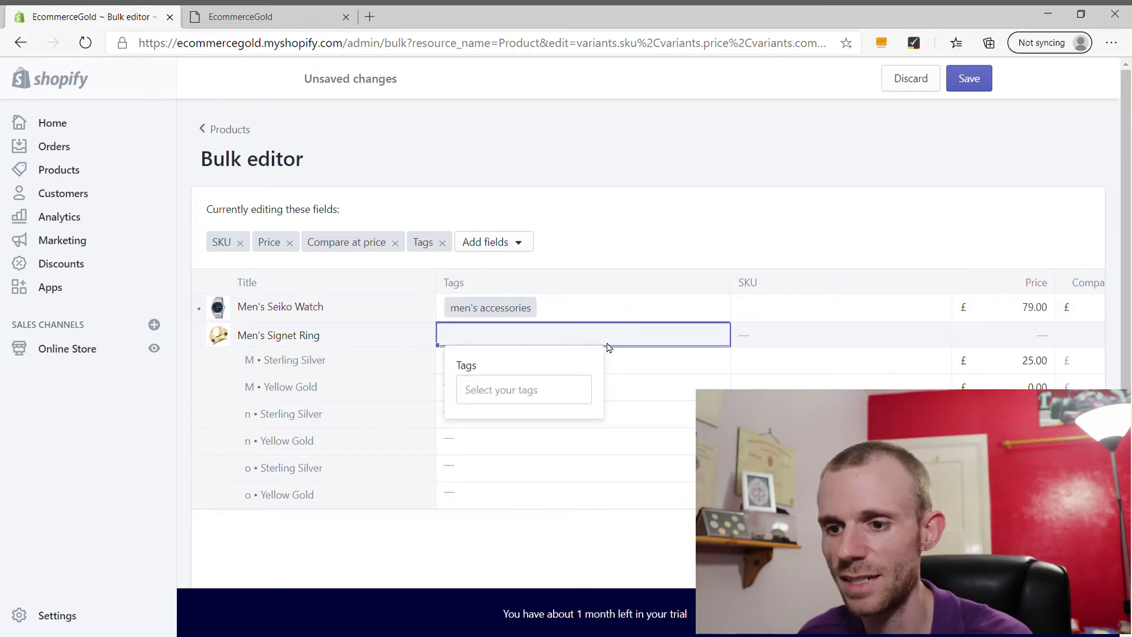
click(525, 386)
text(men's accessories)
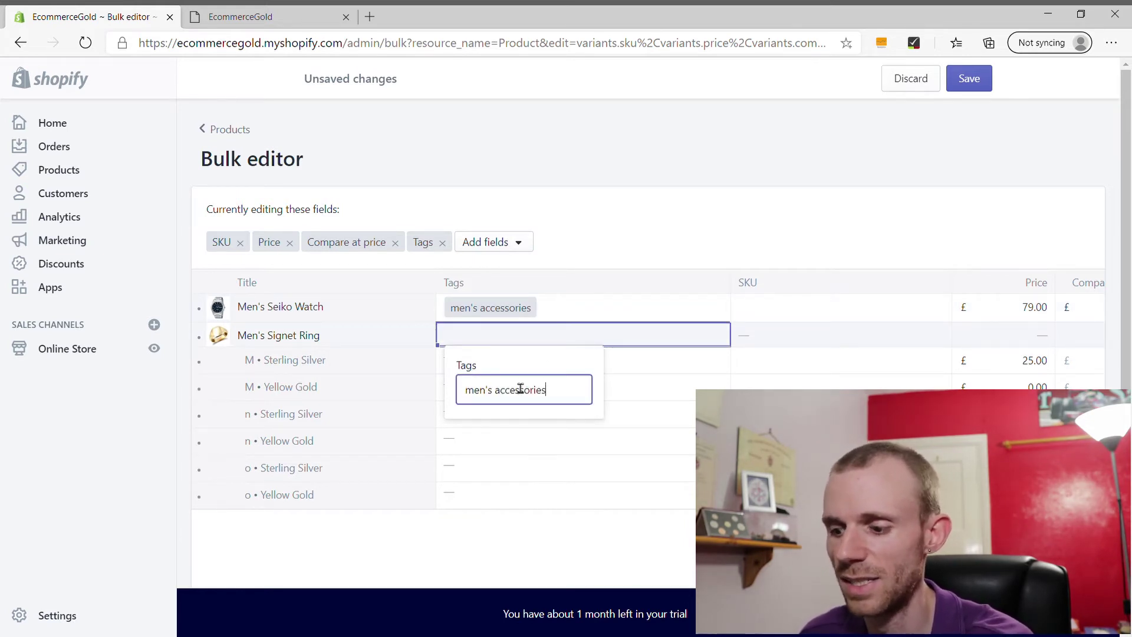
key(Return)
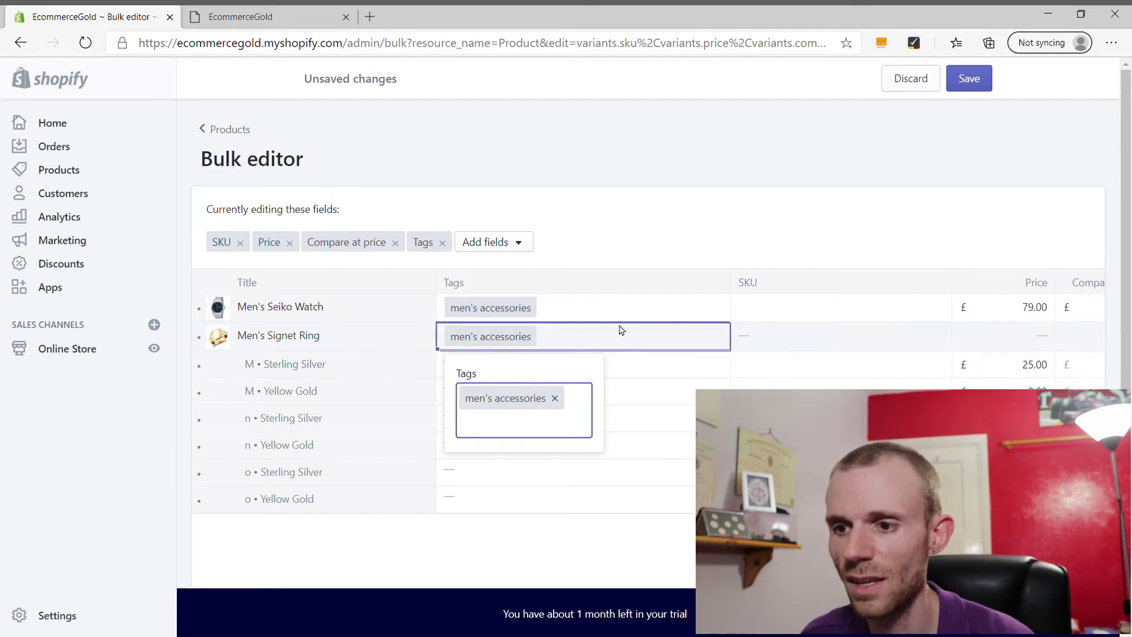
click(613, 263)
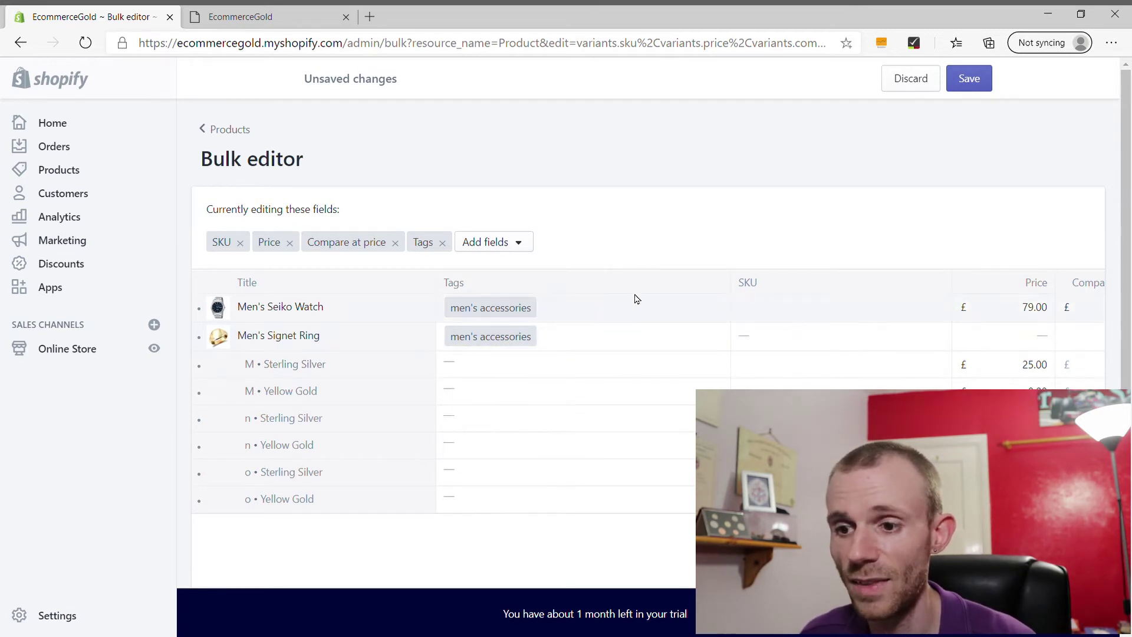
click(963, 76)
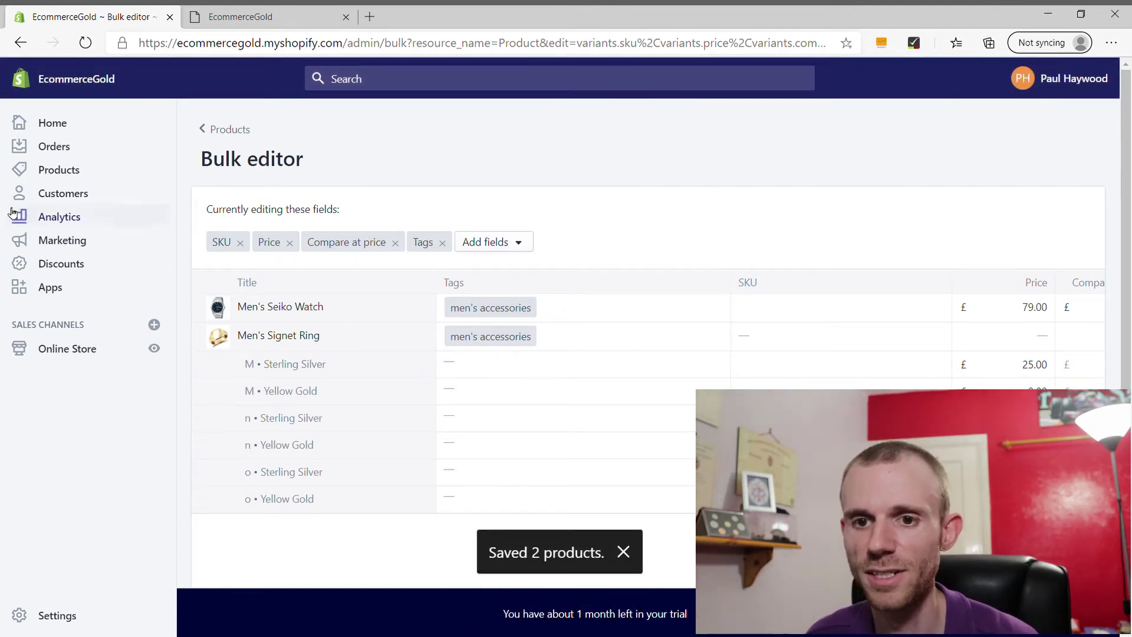
Open the Men's Accessories collection and review its tag condition and the products it includes
click(49, 175)
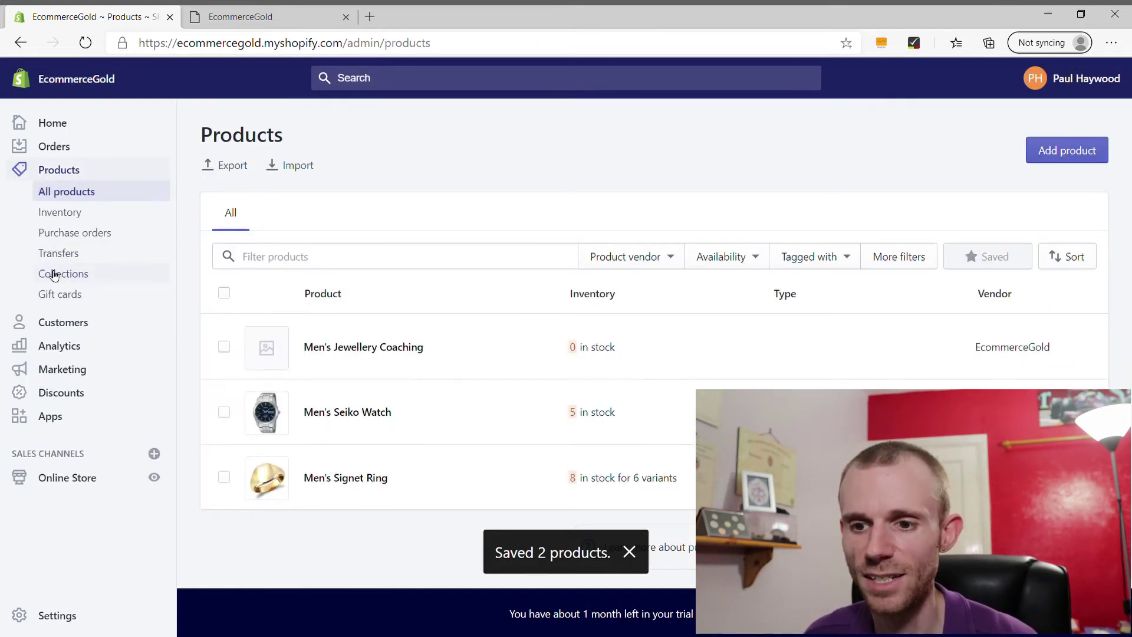
click(56, 274)
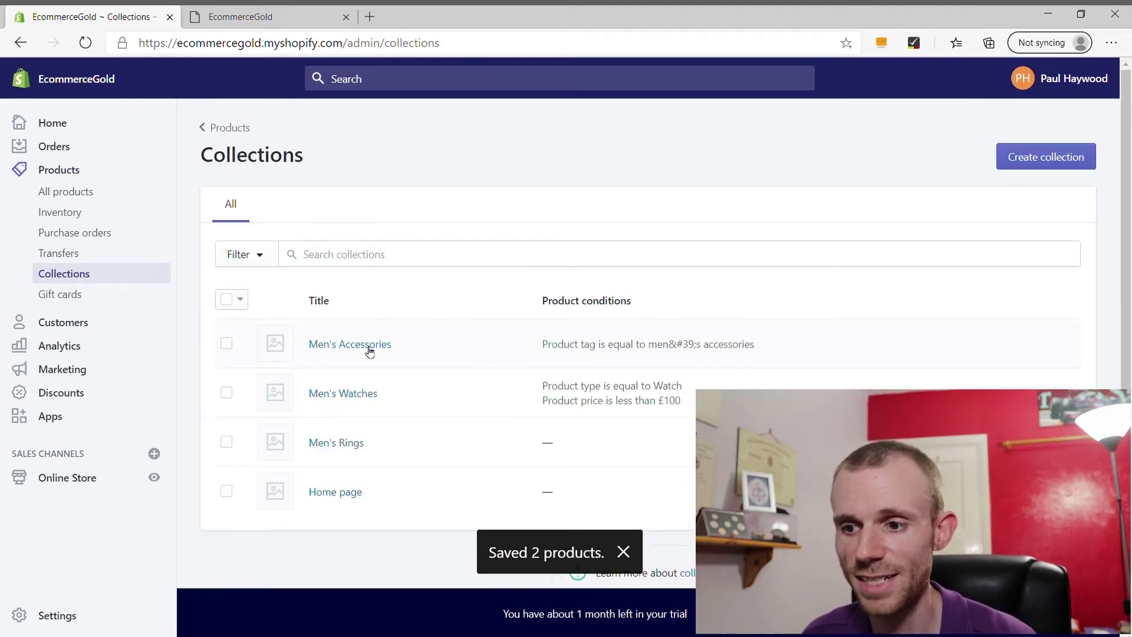
click(368, 346)
scroll(391, 348, down, 8)
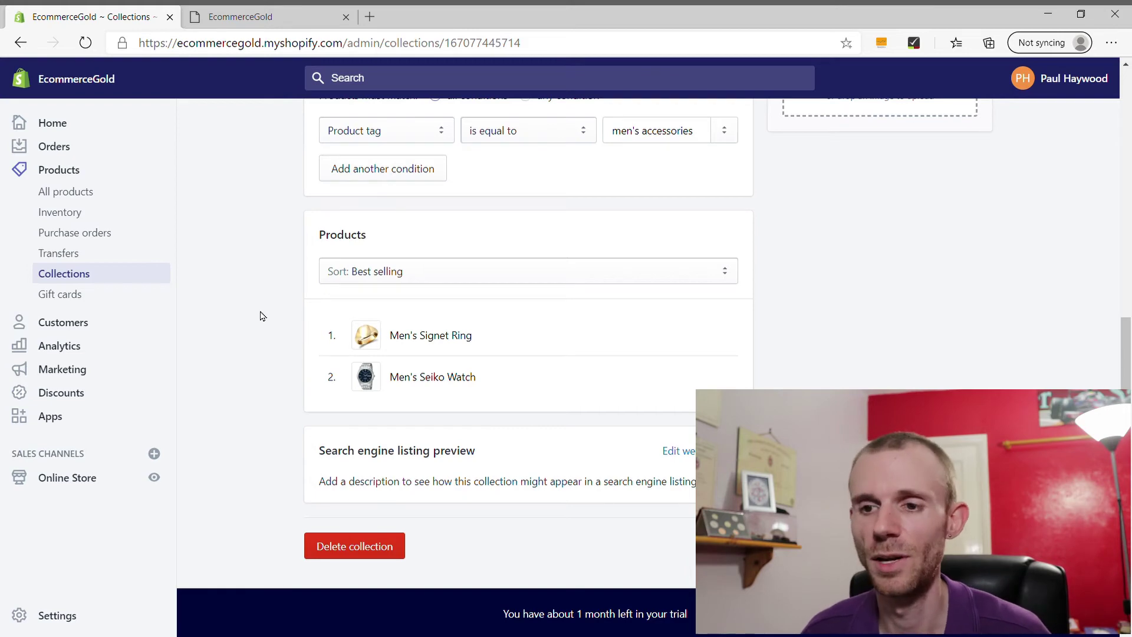
scroll(263, 317, up, 8)
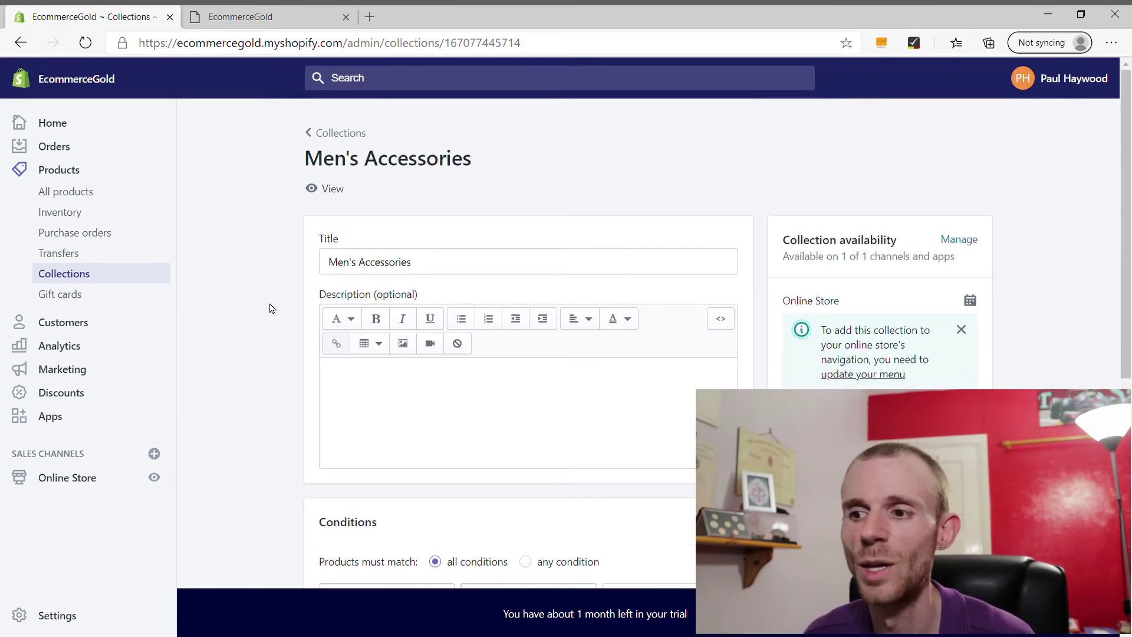
scroll(240, 232, down, 2)
scroll(240, 232, up, 2)
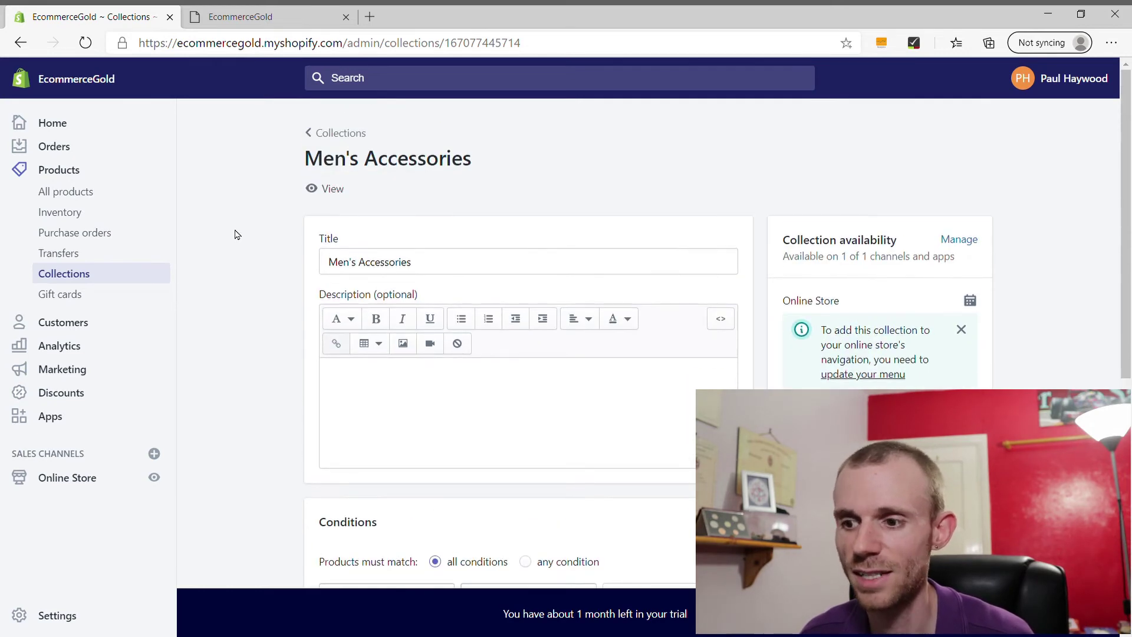
scroll(236, 236, down, 3)
scroll(236, 244, down, 5)
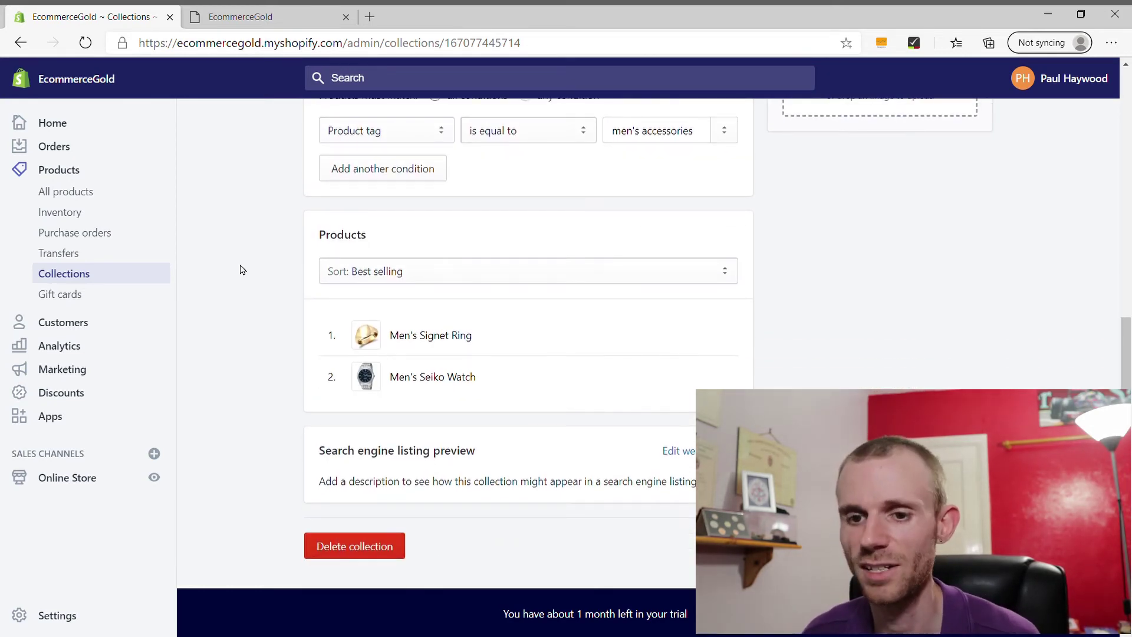
Open the online store's Main menu for editing in the navigation settings
click(66, 477)
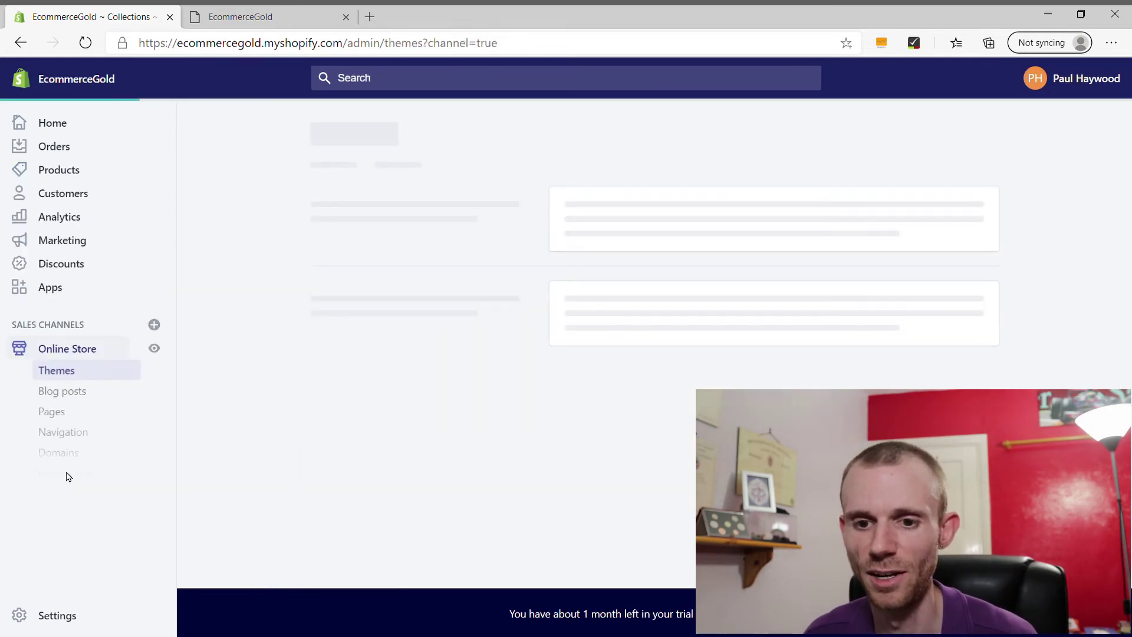
click(87, 434)
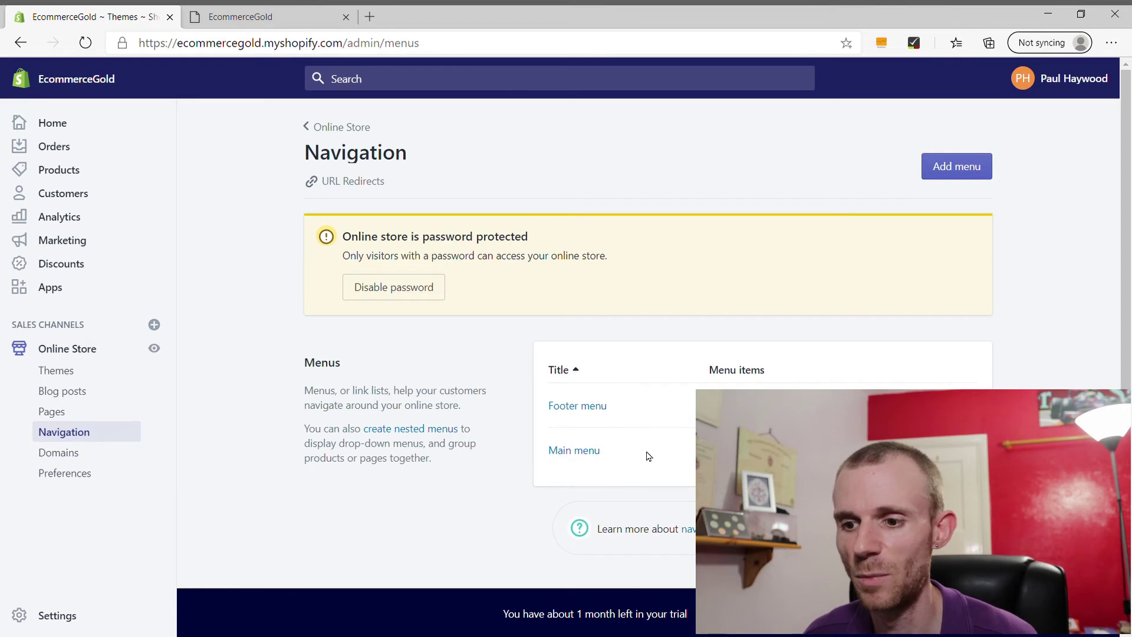
click(571, 450)
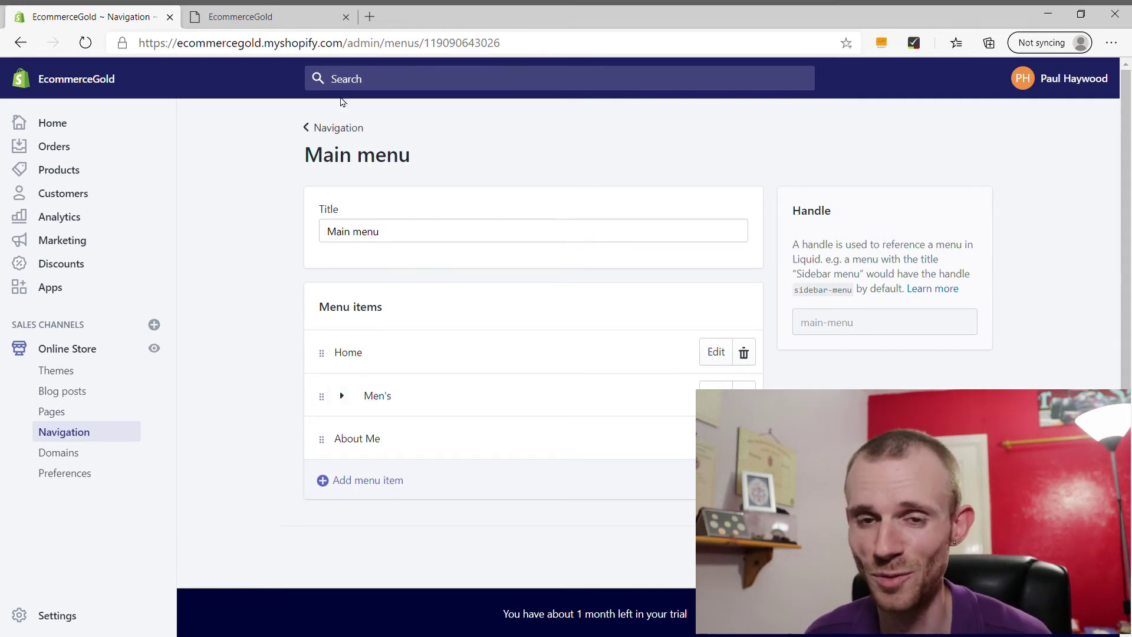
Check where the Men's menu link leads on the live storefront, and return to the Main menu editor
click(253, 11)
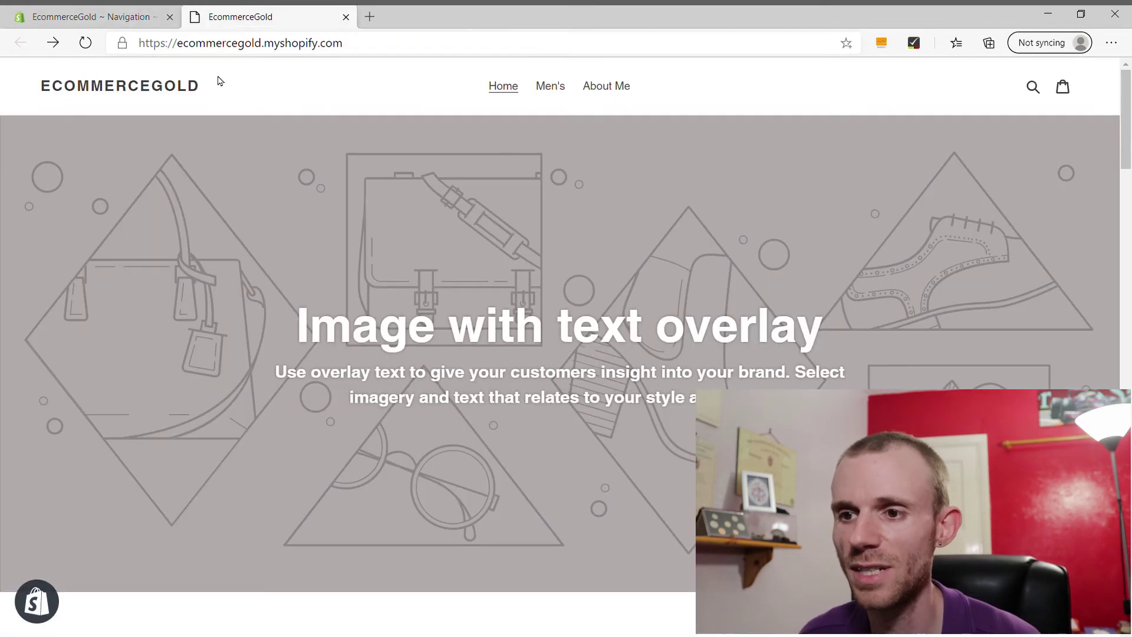
click(551, 89)
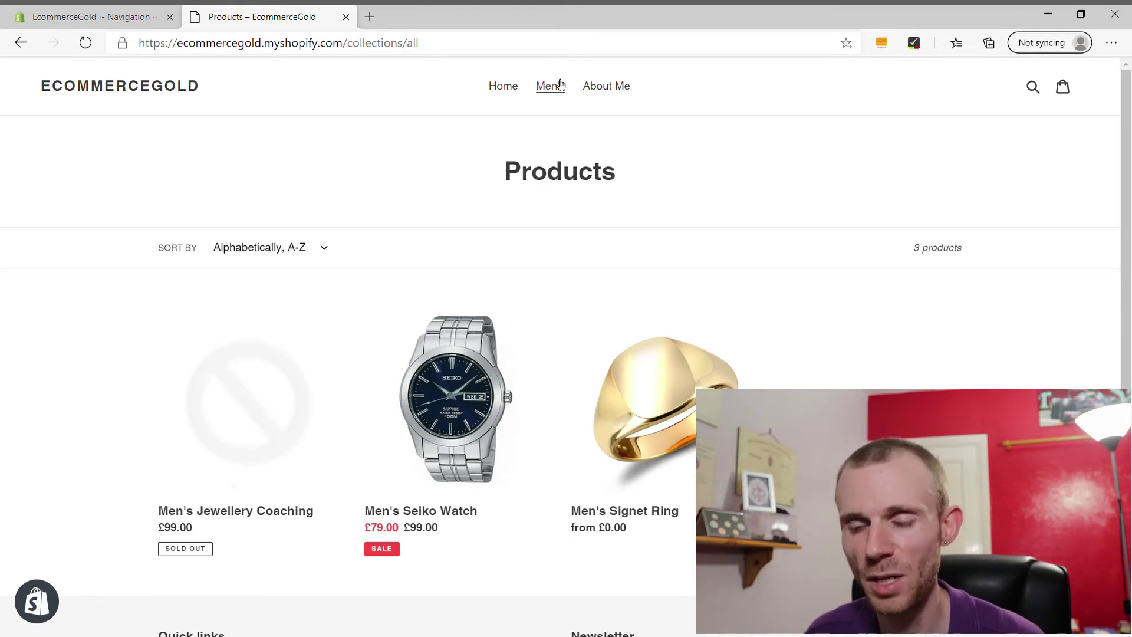
click(91, 17)
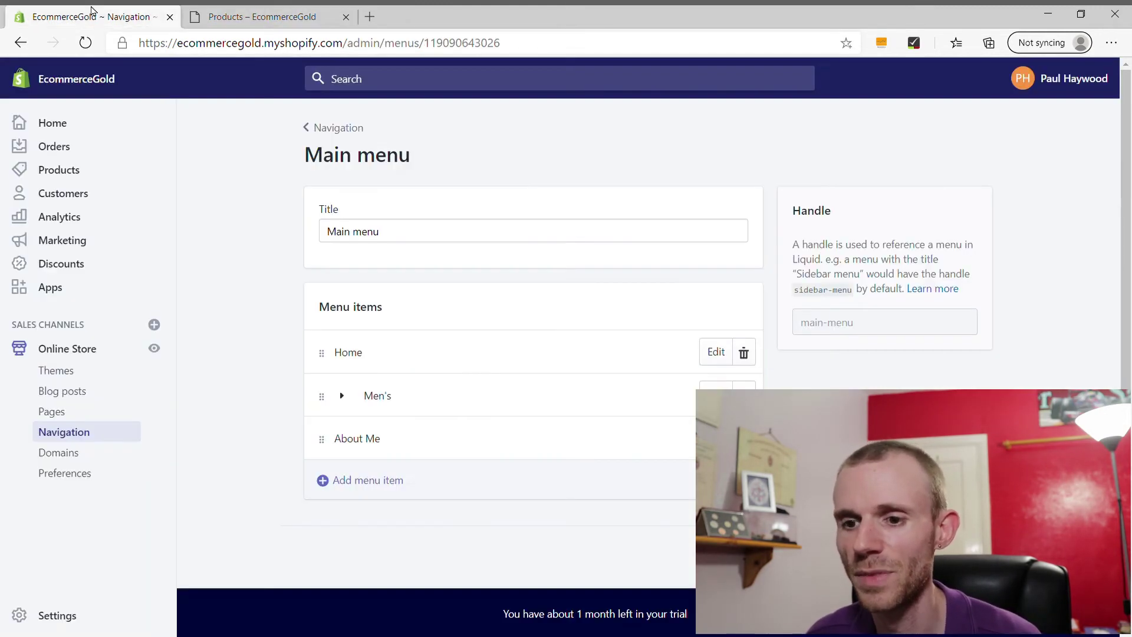
Add a Main menu item named Men's Accessories that links to the Men's Accessories collection
click(347, 480)
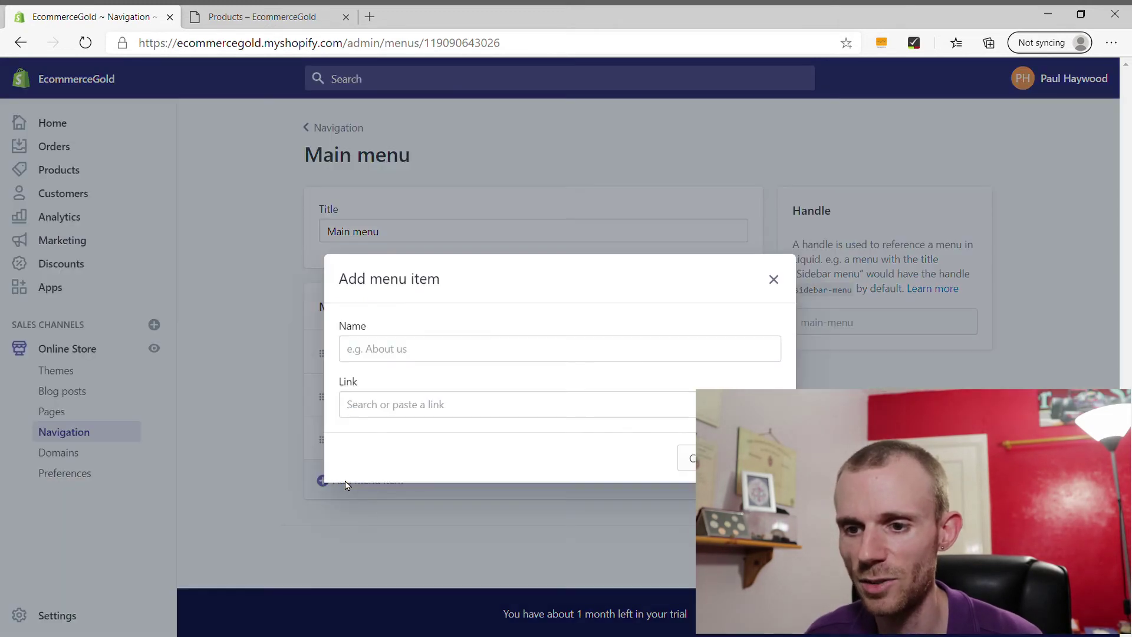
click(422, 352)
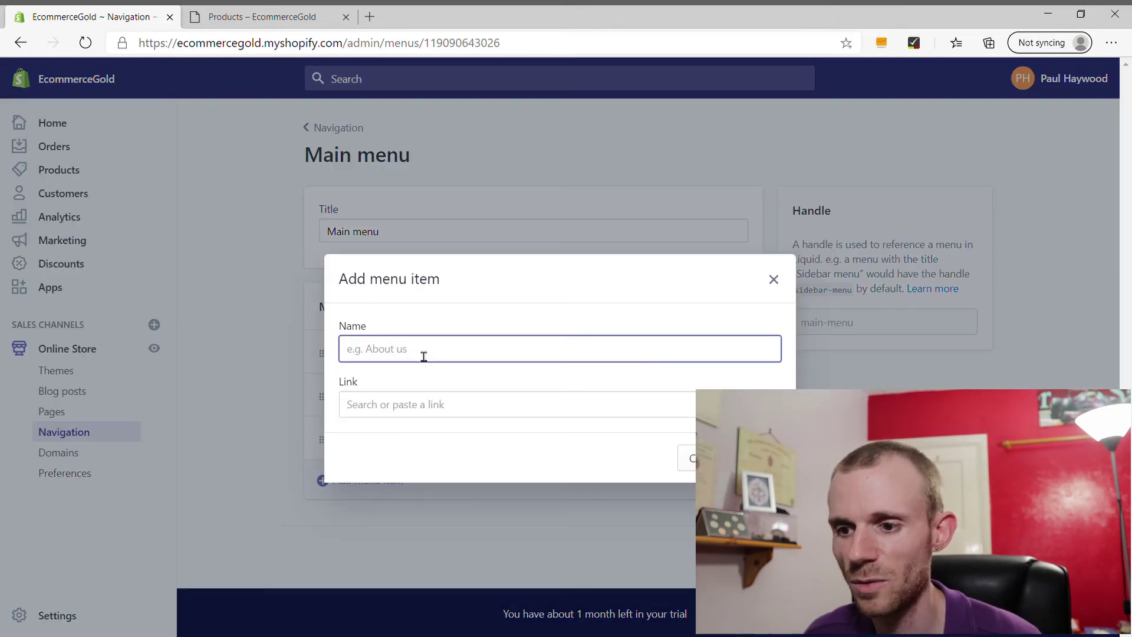
text(Collection 2)
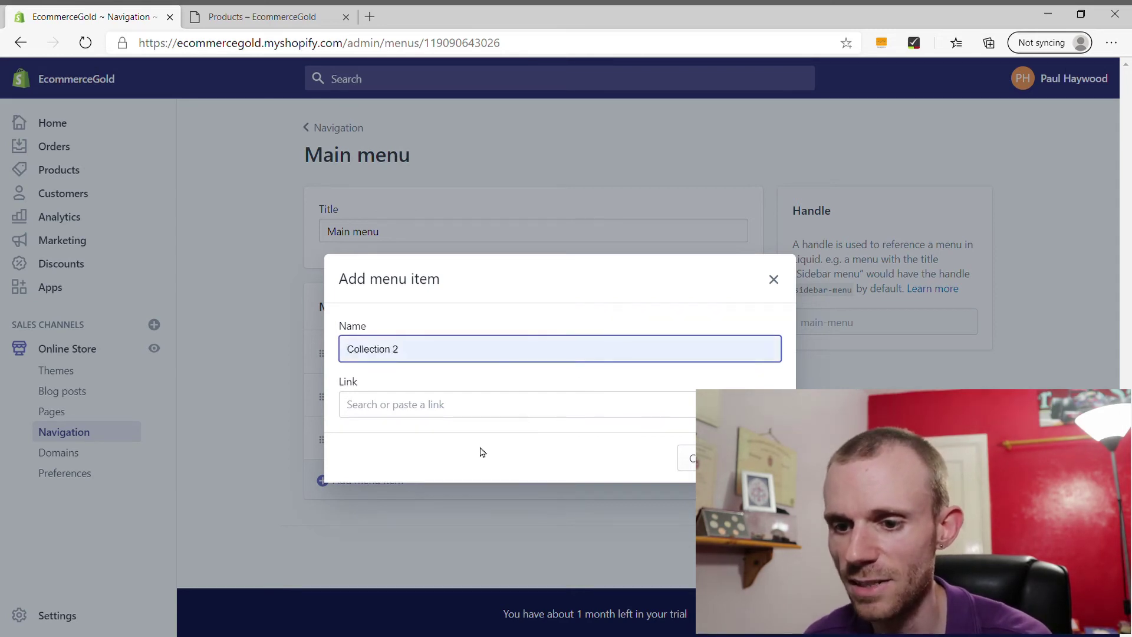
click(455, 412)
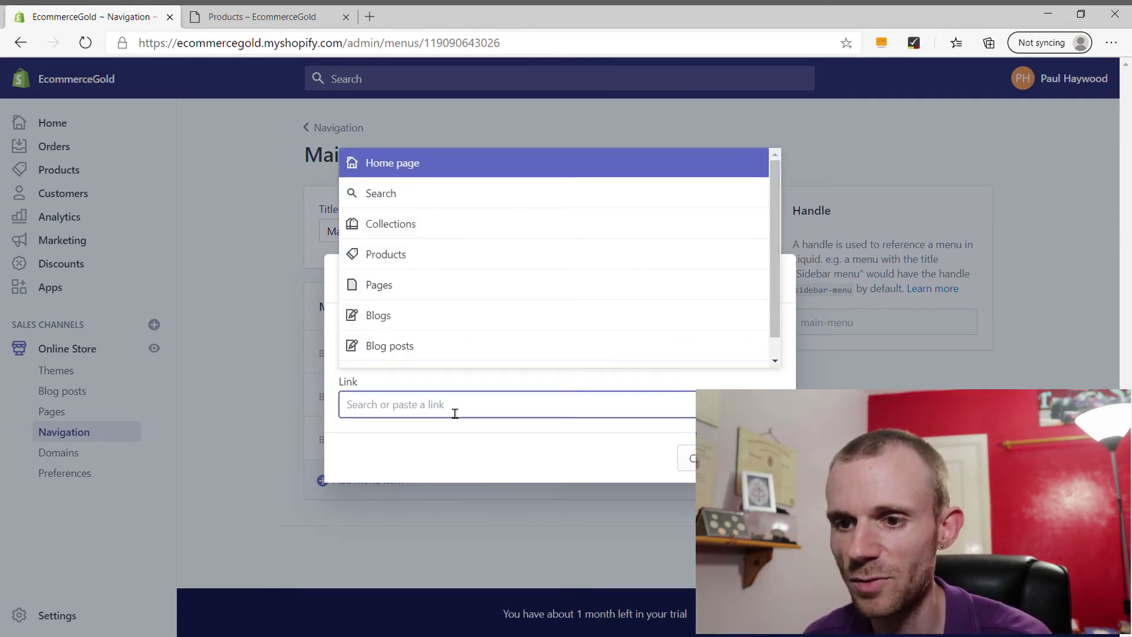
click(409, 228)
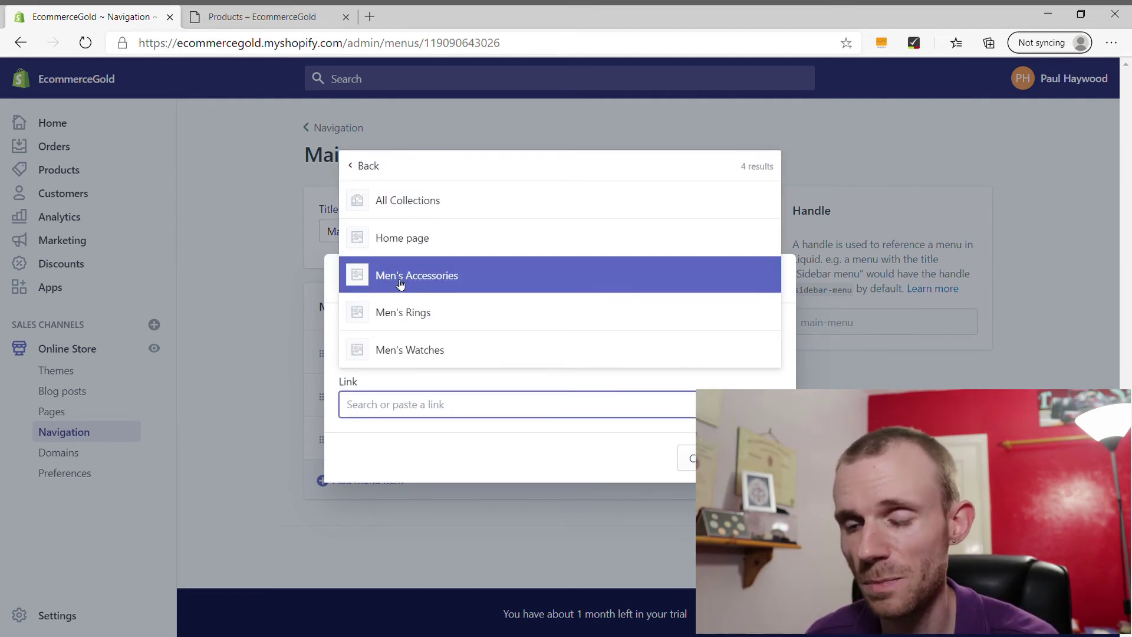
click(401, 284)
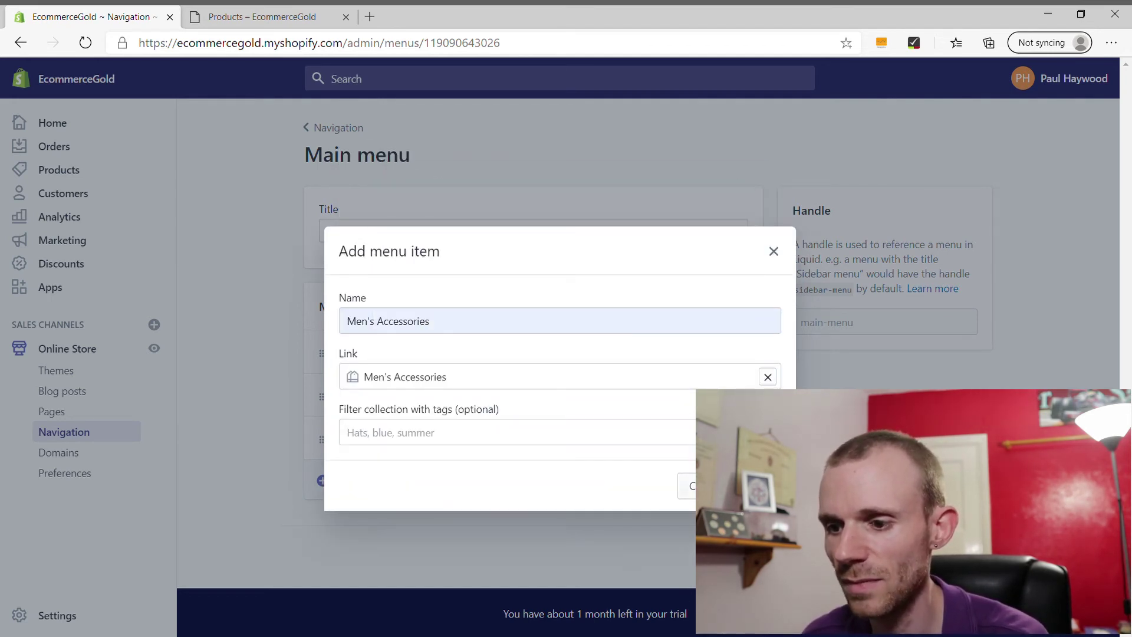
key(Return)
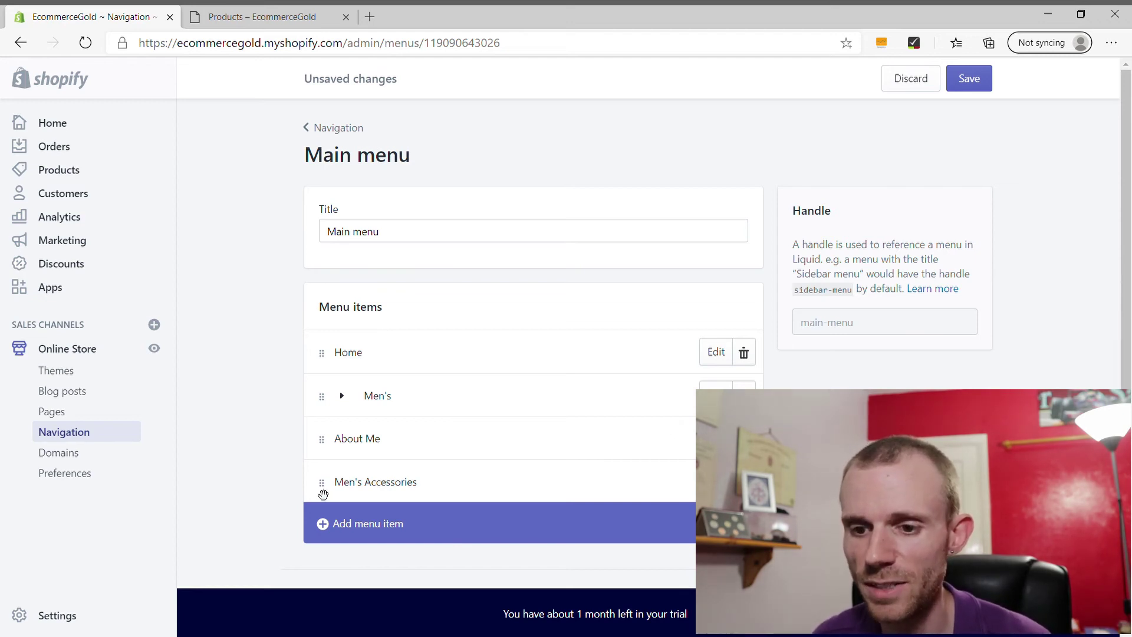
Nest the Men's Accessories item under Men's in the Main menu and save the menu
drag(323, 494, 332, 450)
drag(336, 452, 344, 445)
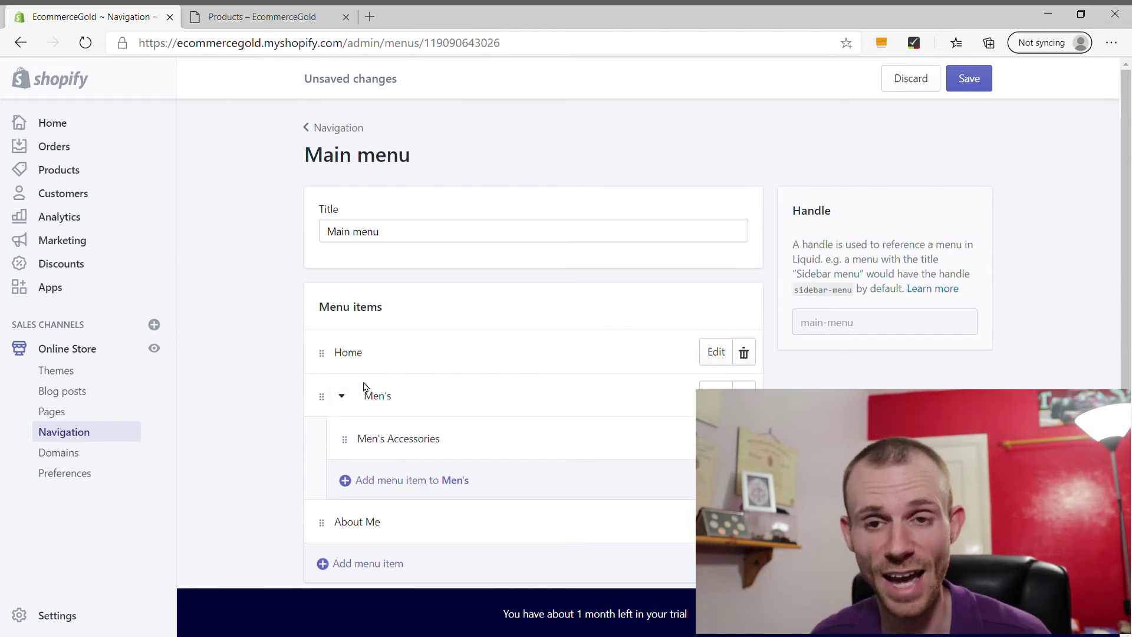
scroll(488, 390, down, 1)
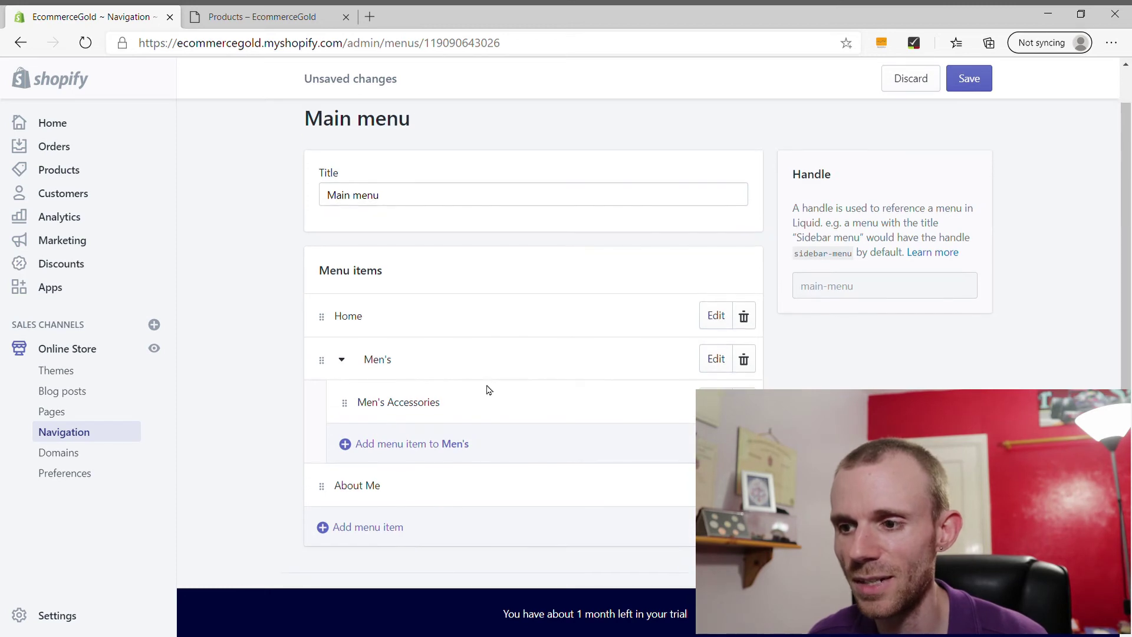
click(961, 76)
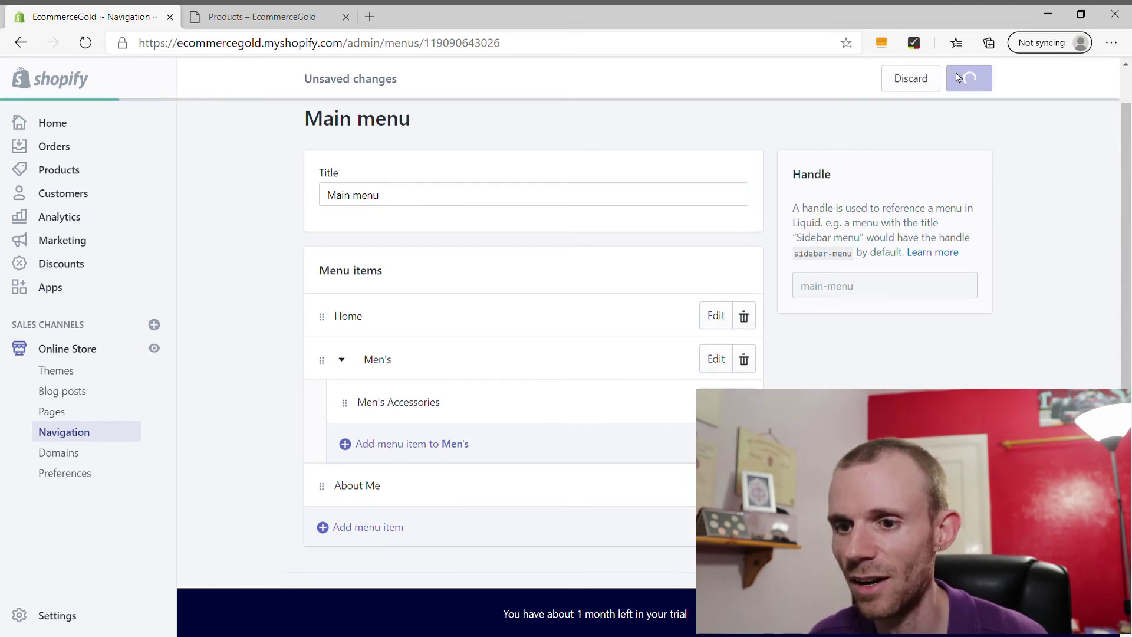
Reload the live storefront and open the Men's Accessories collection through the Men's dropdown from the home page
click(234, 11)
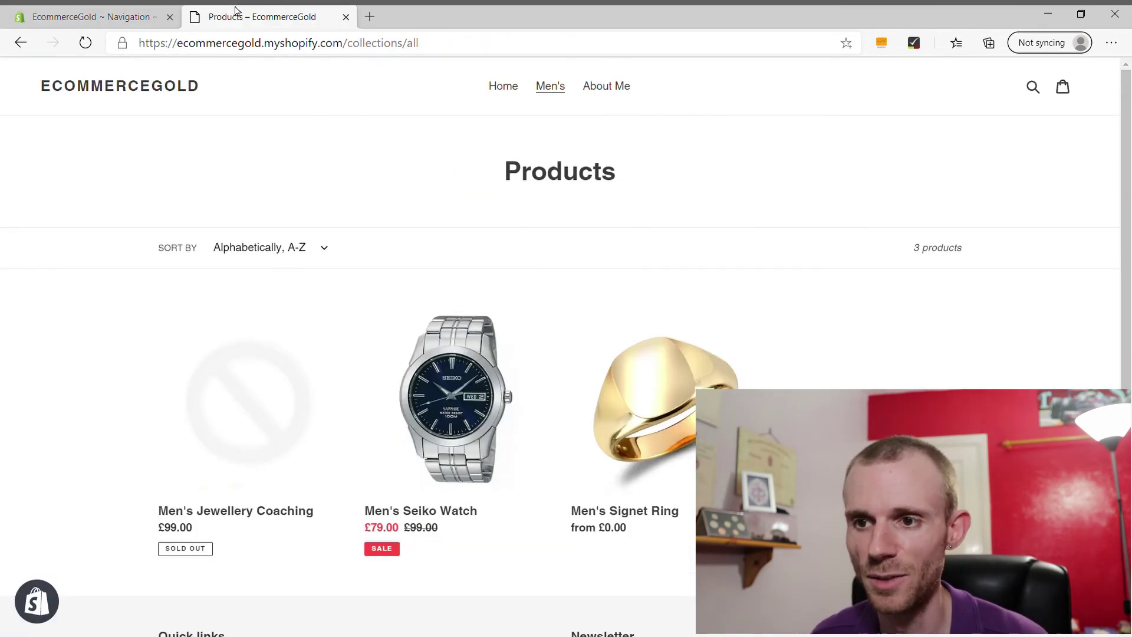
click(85, 43)
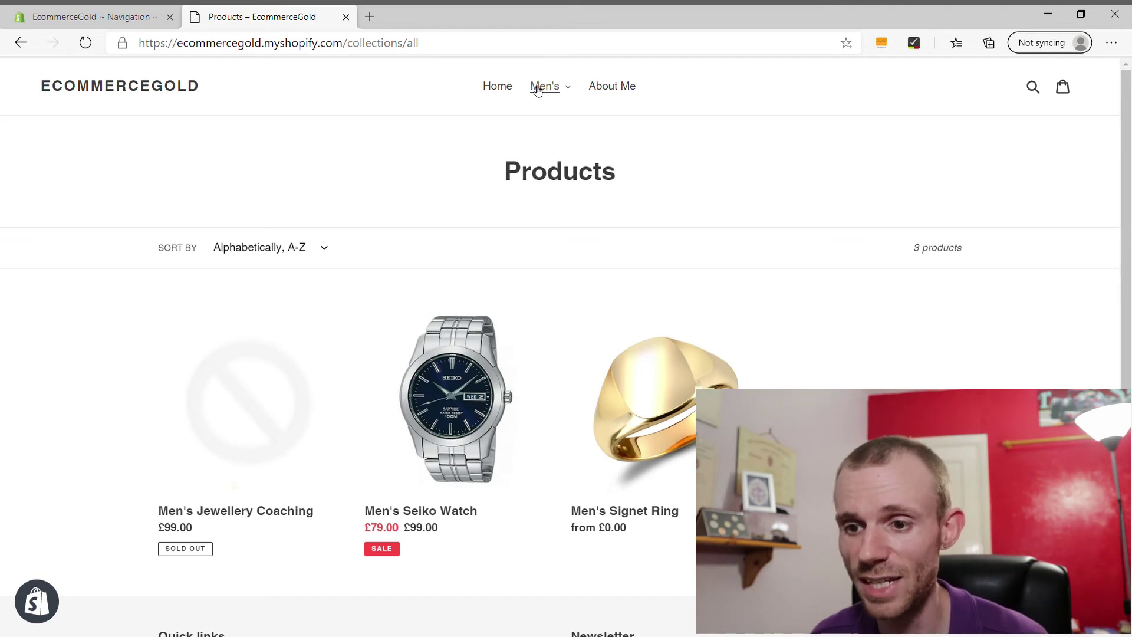
click(494, 88)
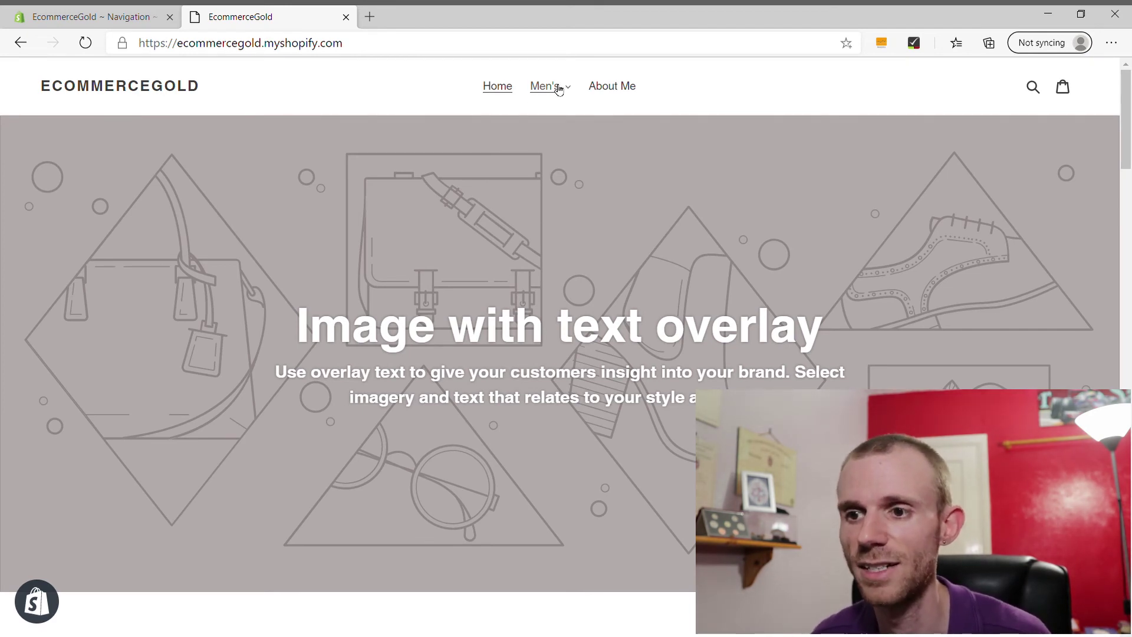
click(559, 88)
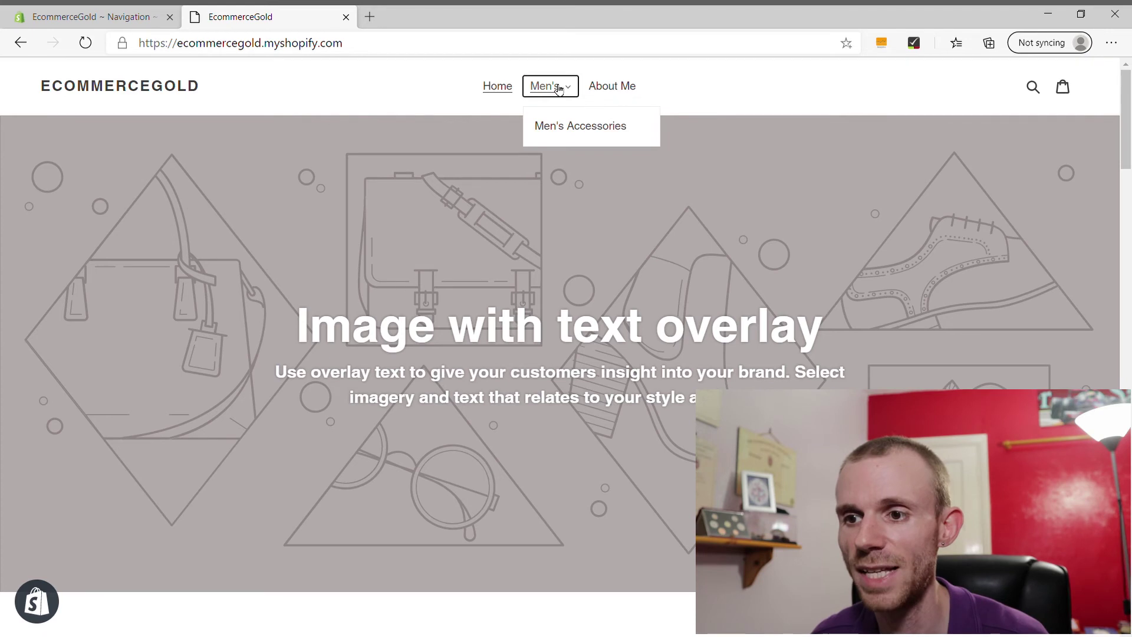
click(563, 132)
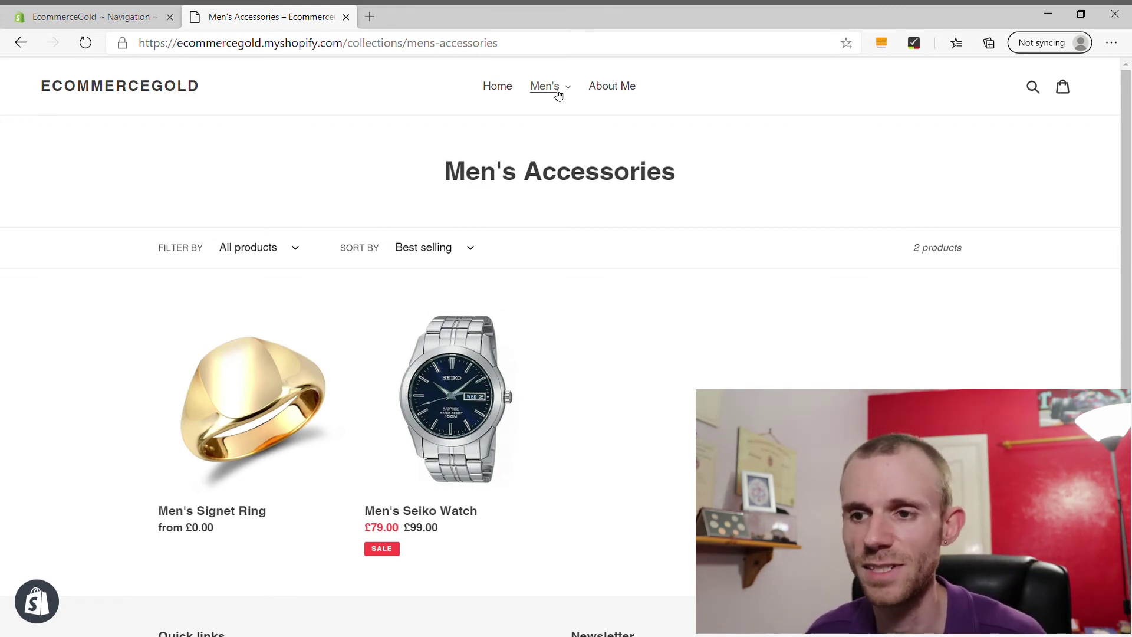
Back in the Main menu editor, add an item linked to the Men's Rings collection and nest it under Men's Accessories
click(59, 14)
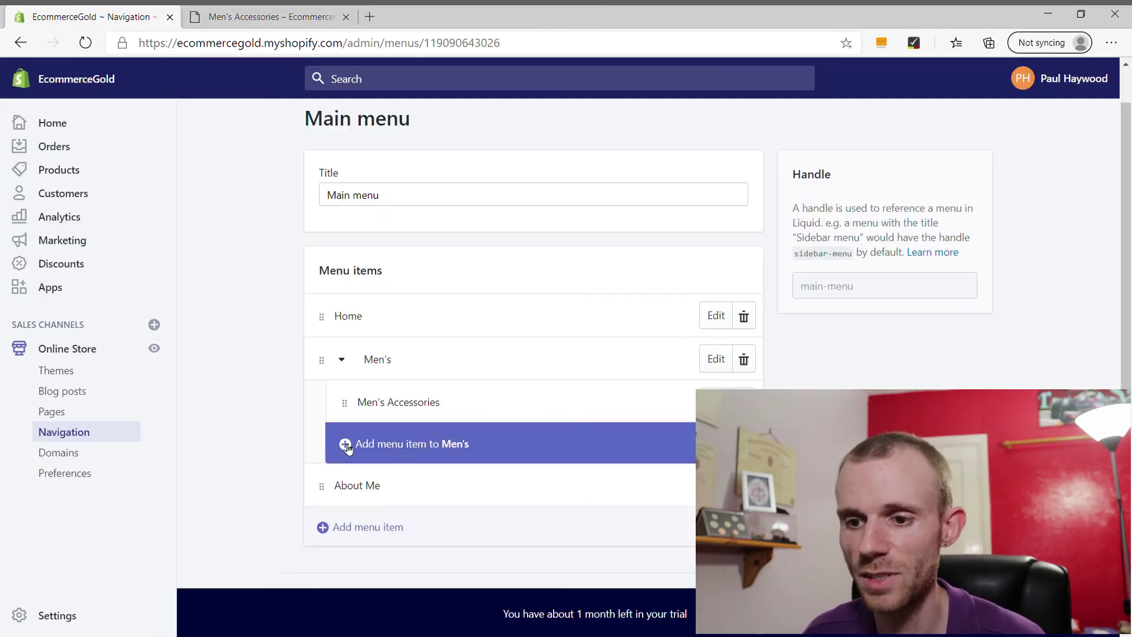
click(347, 445)
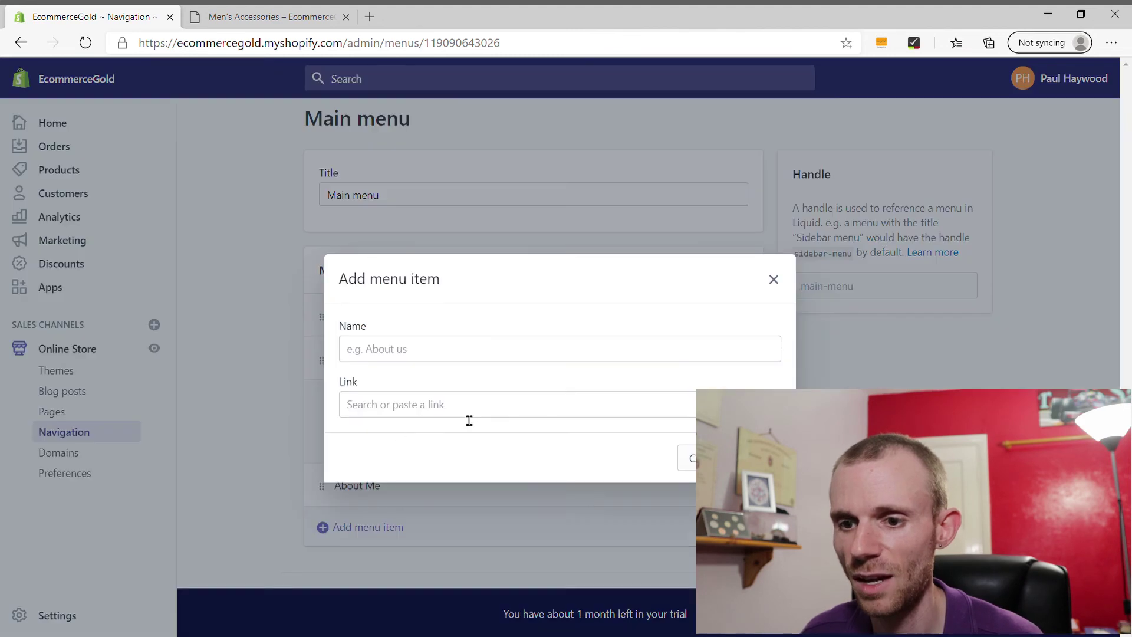
click(429, 415)
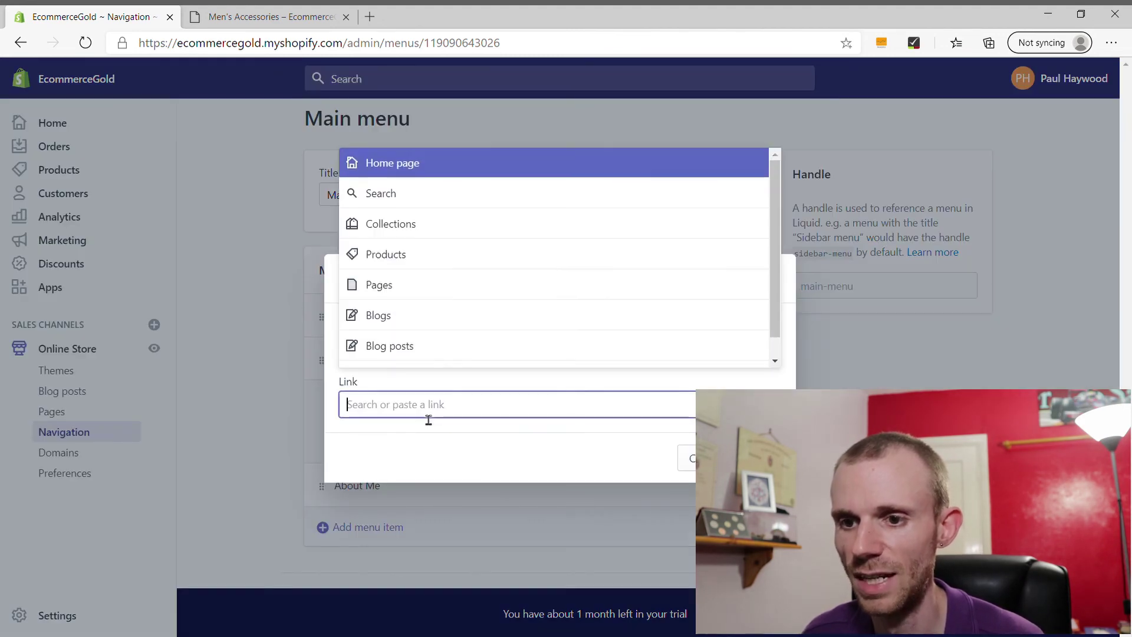
click(435, 228)
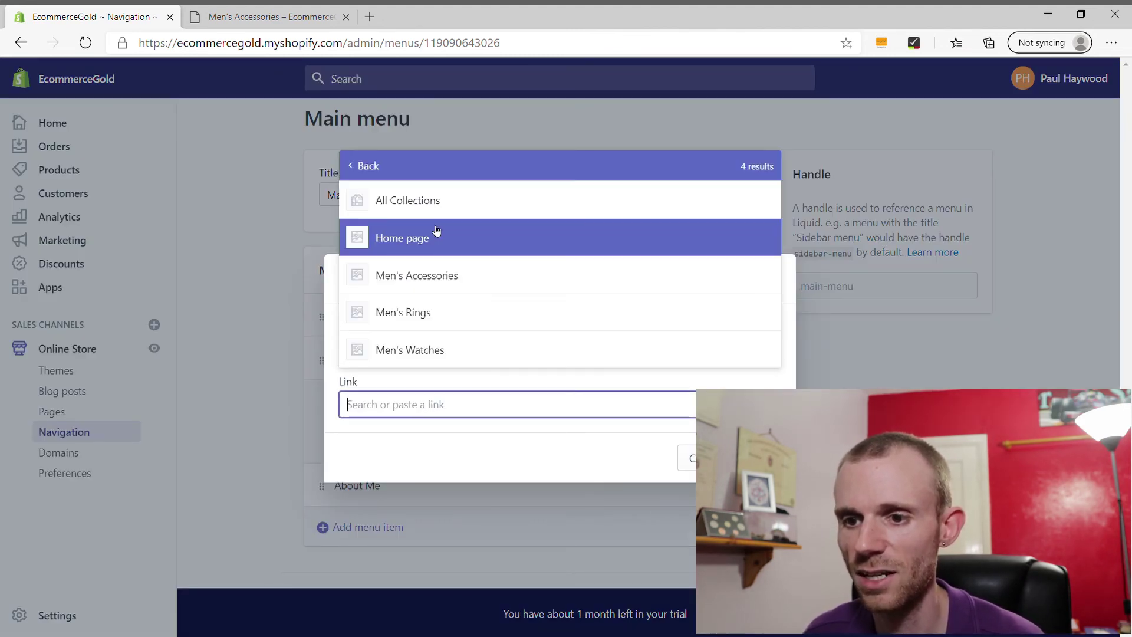
click(430, 315)
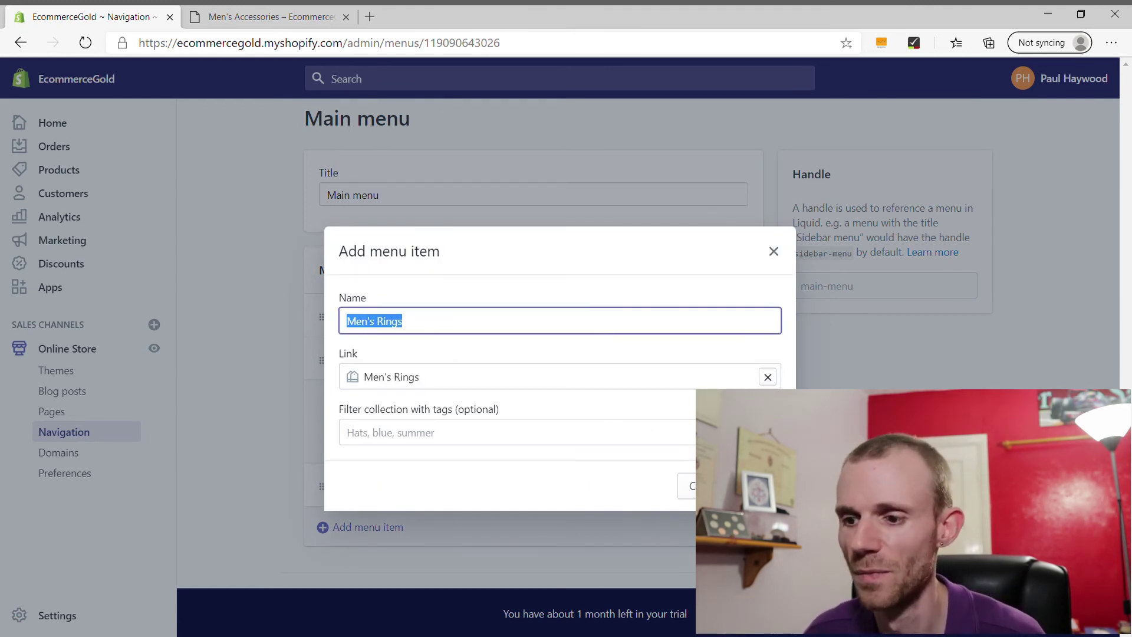
key(Return)
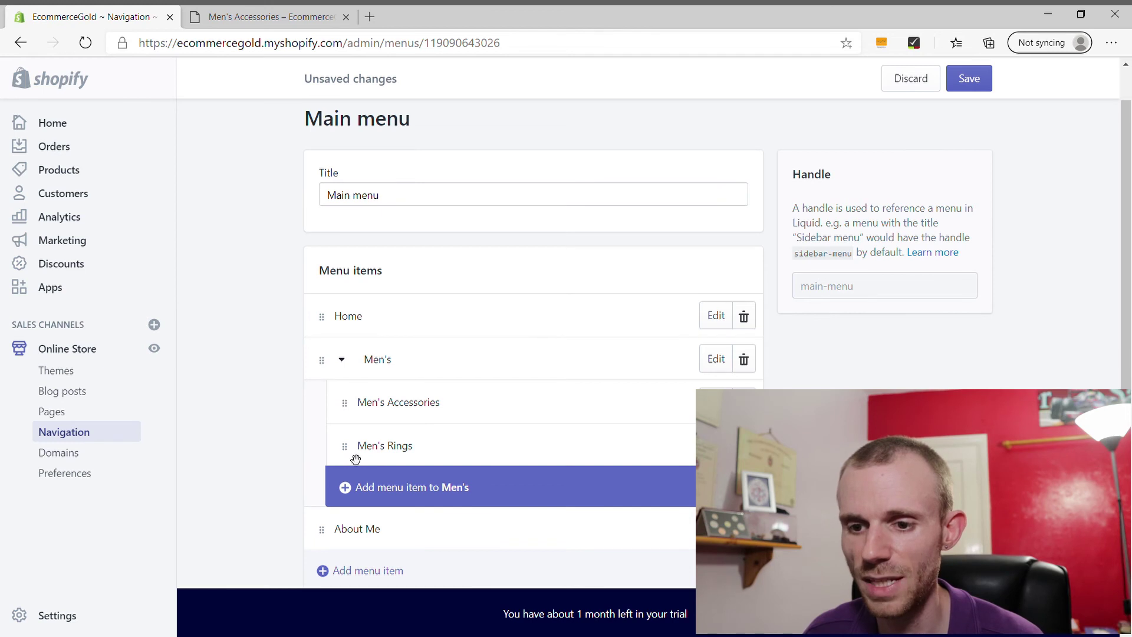
drag(349, 455, 380, 460)
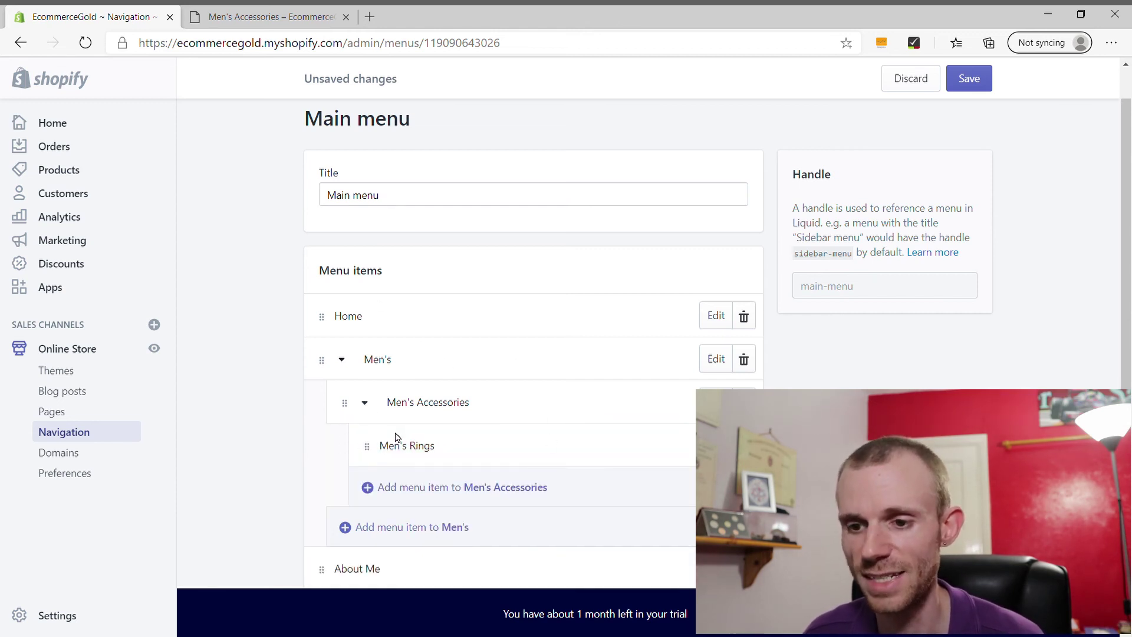
Add an item linked to the Men's Watches collection under Men's Accessories and save the Main menu
scroll(444, 406, down, 1)
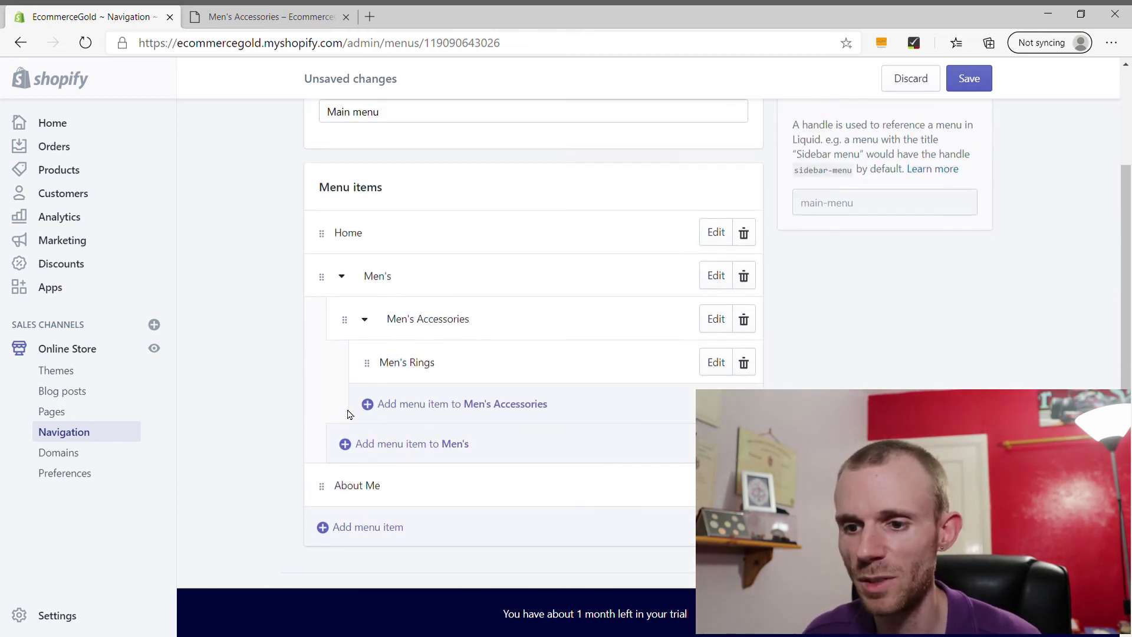
click(372, 406)
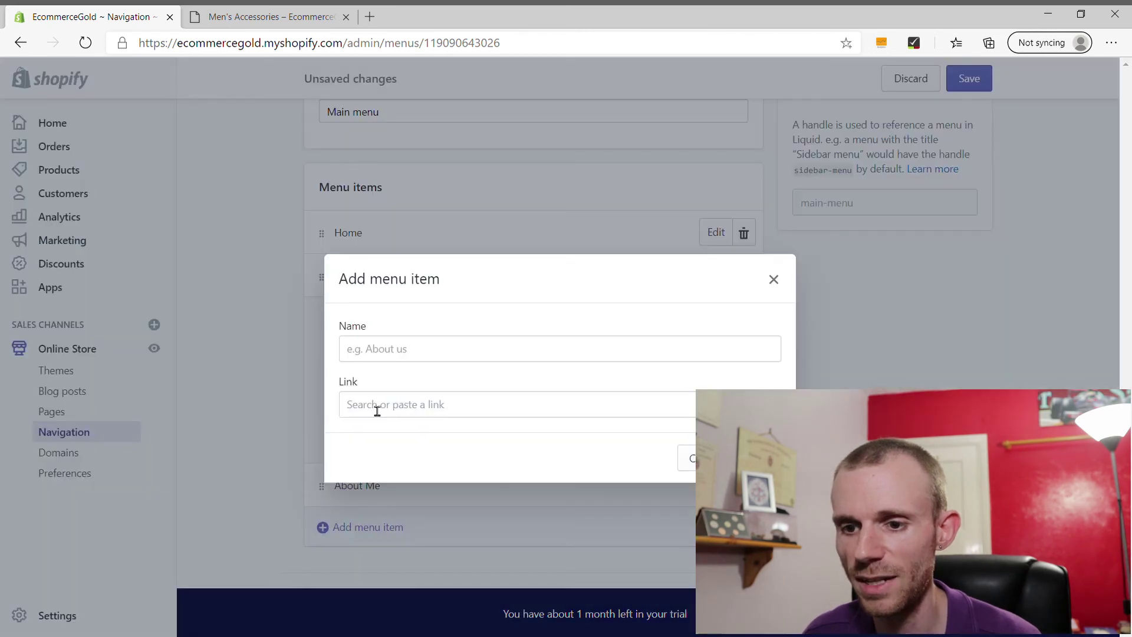
click(374, 407)
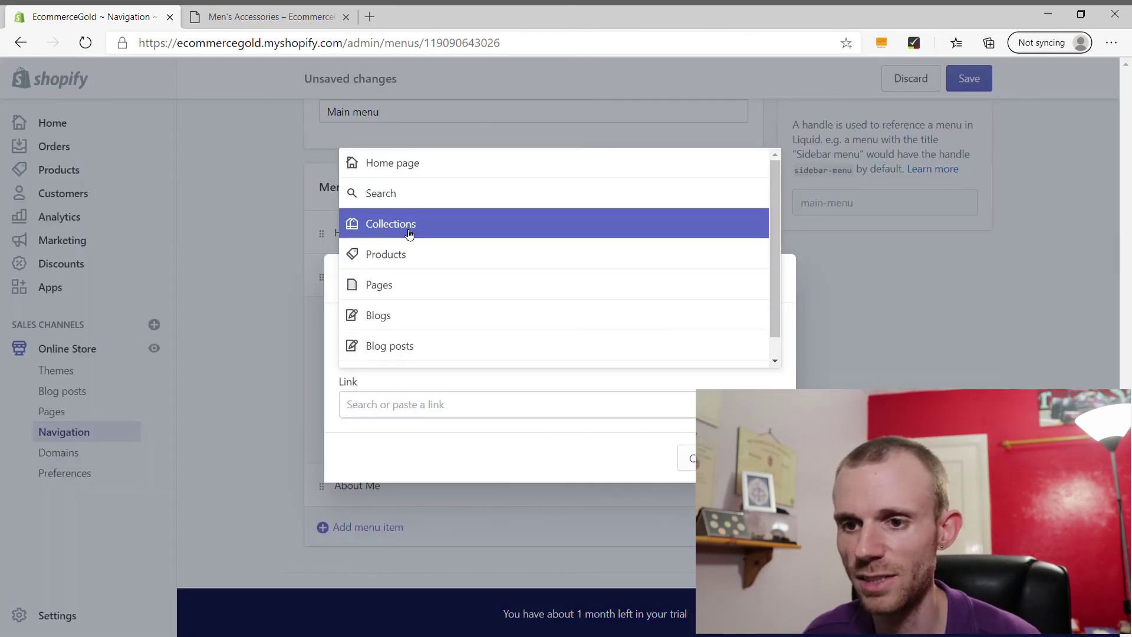
click(411, 229)
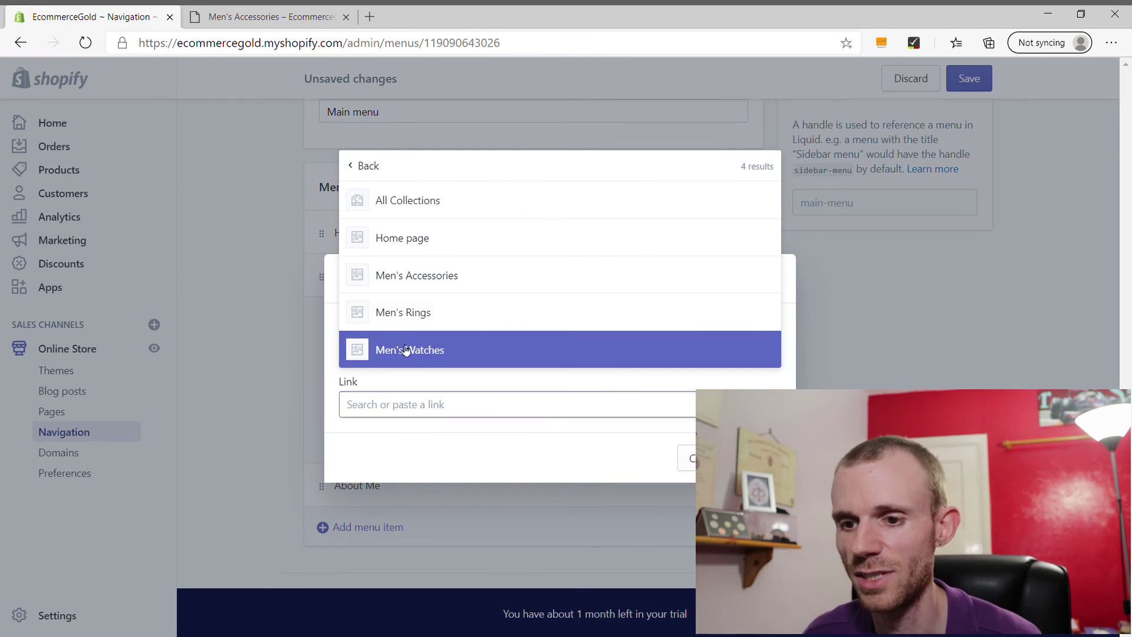
click(410, 350)
click(755, 486)
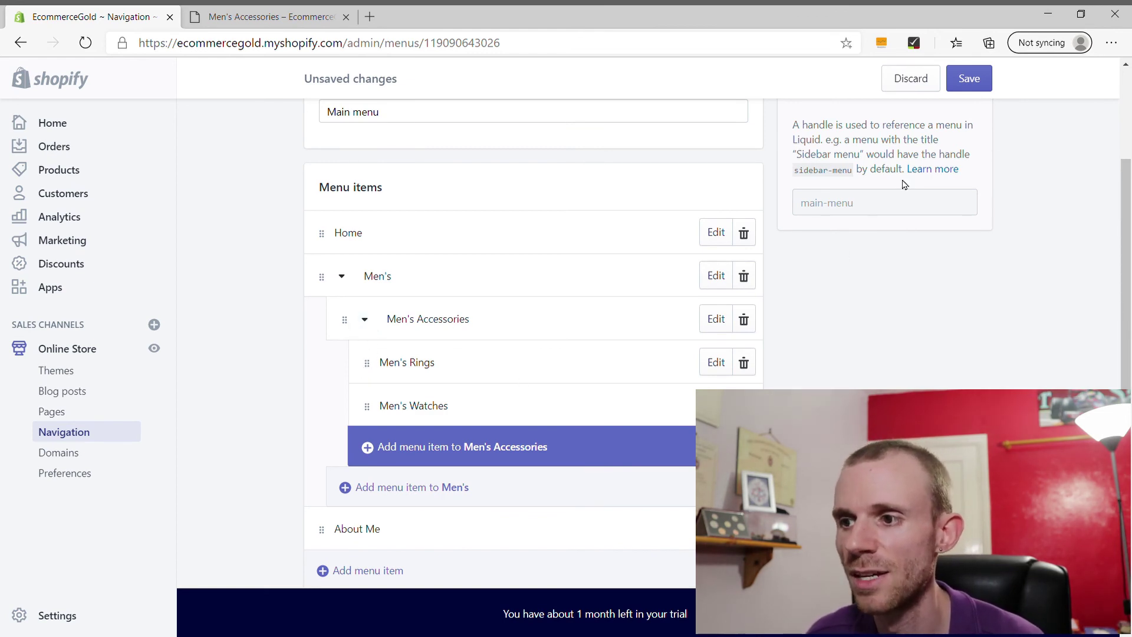
click(969, 83)
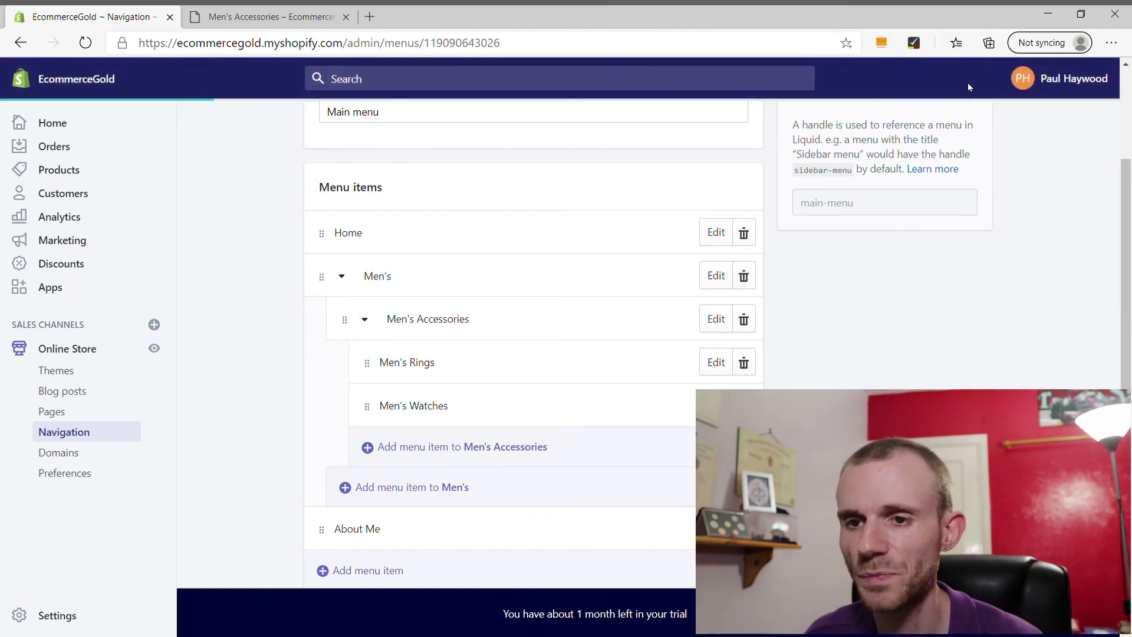
Check the Men's dropdown on the live storefront's home page and open Men's Accessories from it
click(303, 11)
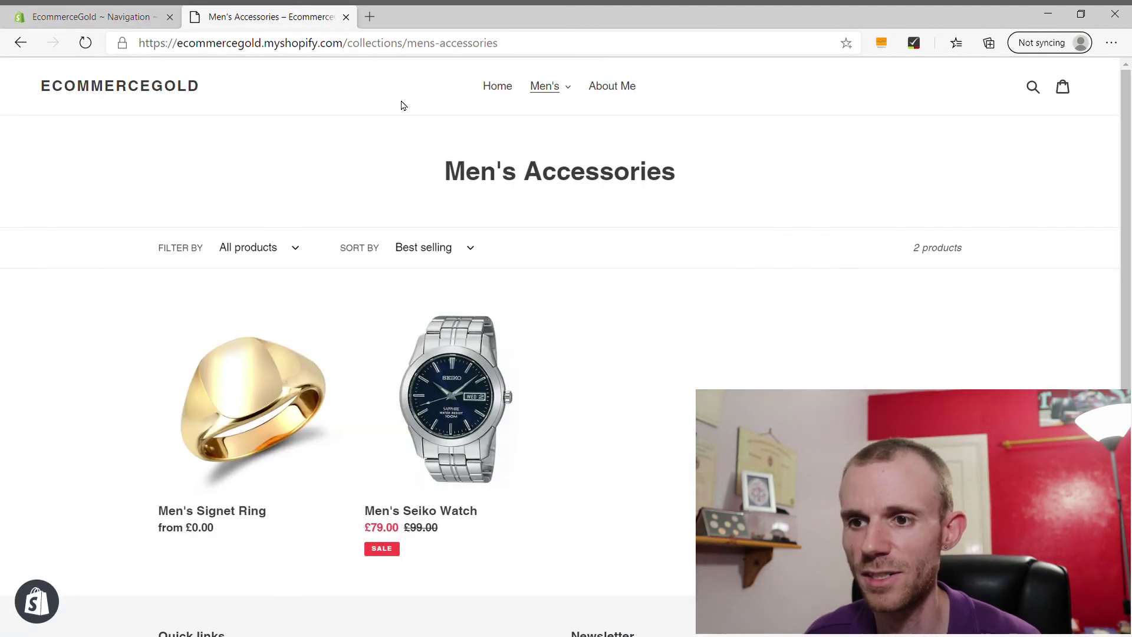
click(503, 88)
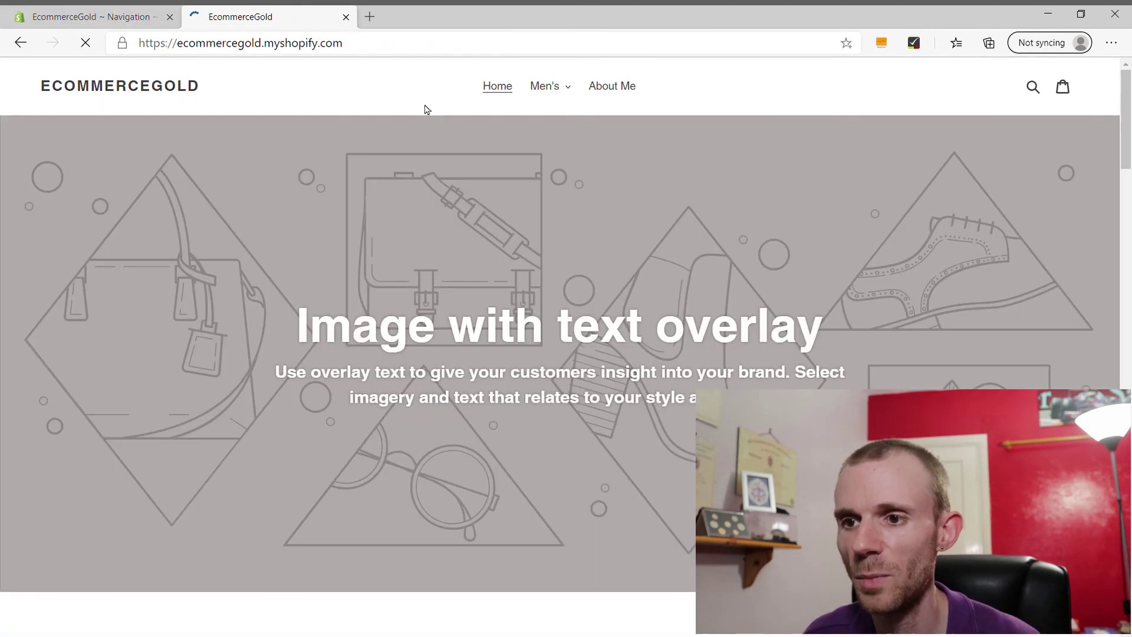
click(567, 90)
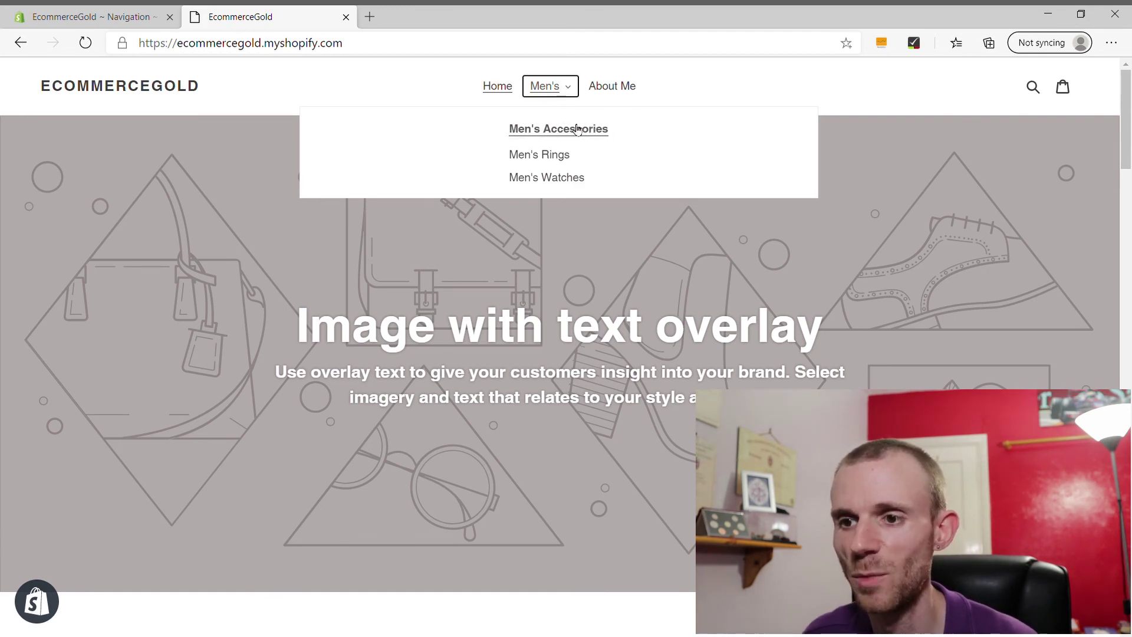
click(541, 130)
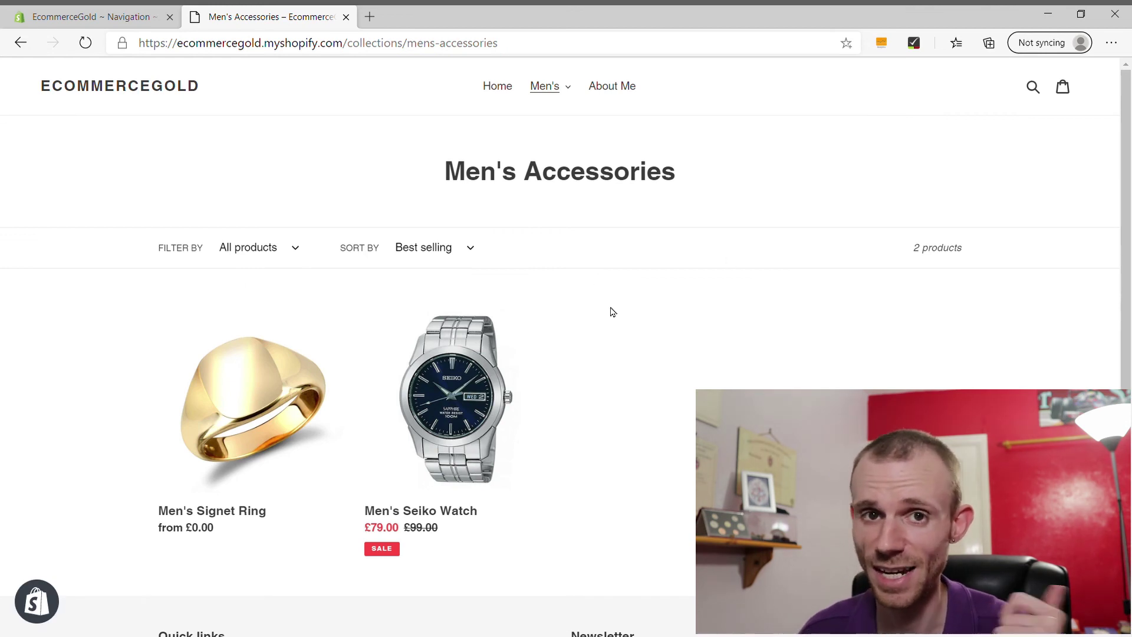
View the Men's Rings and Men's Watches collection pages through the storefront's Men's dropdown
click(554, 84)
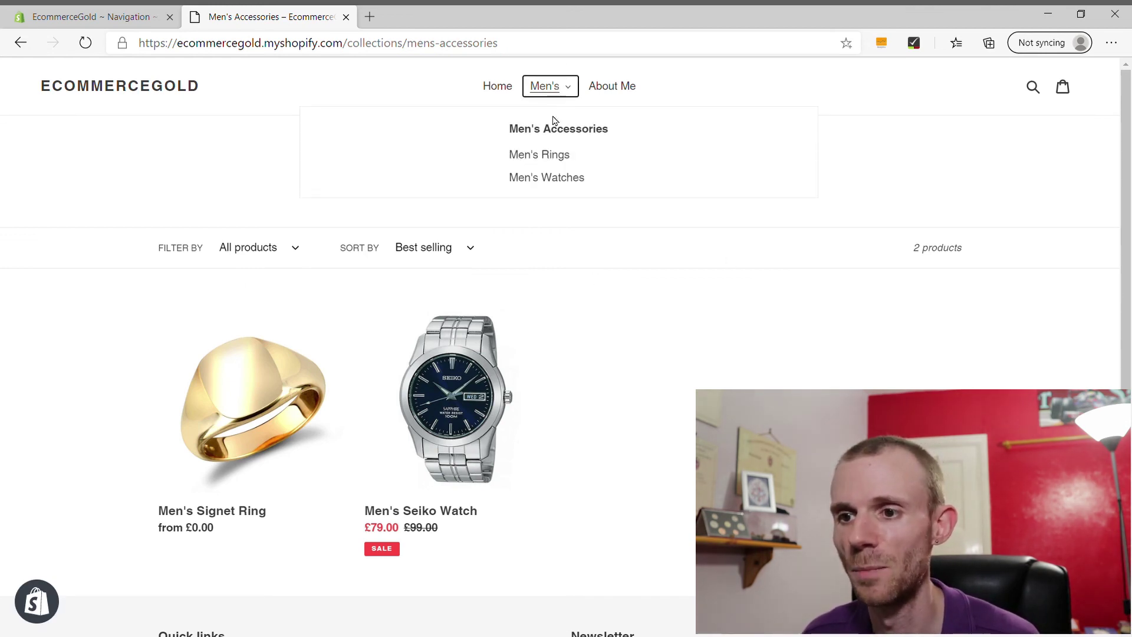
click(553, 157)
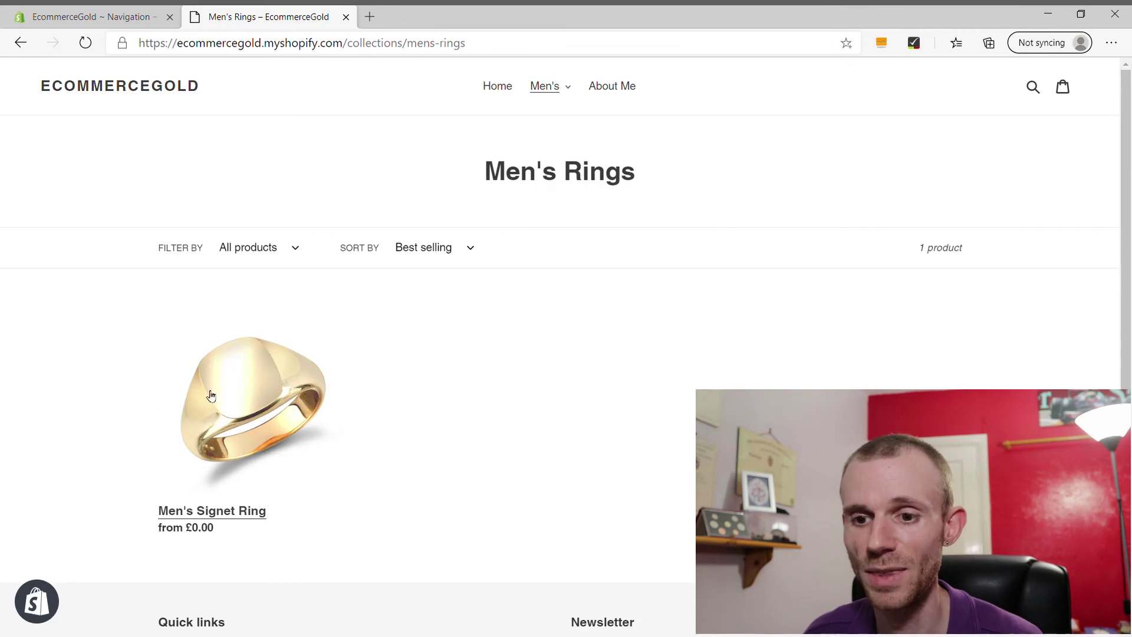
click(550, 87)
click(555, 182)
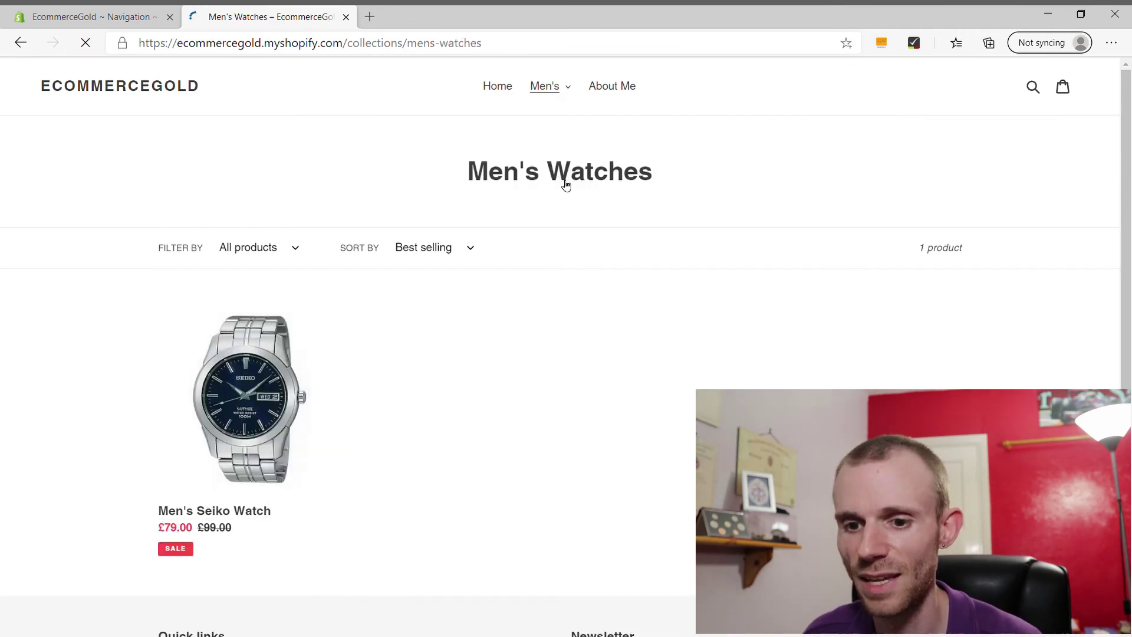